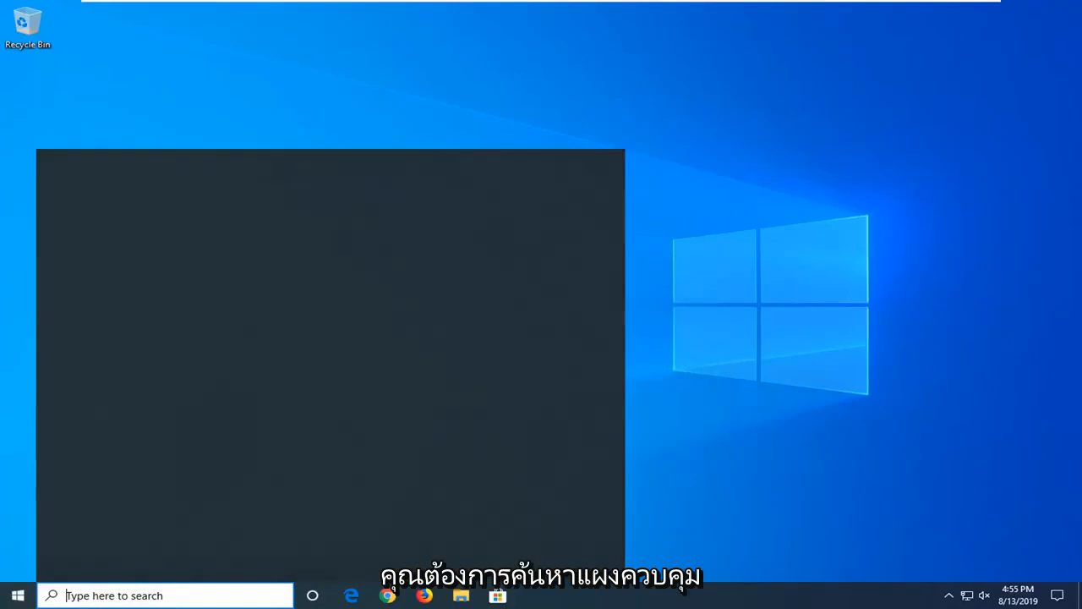
- Search Windows for "control panel" and open the Control Panel app
type("control")
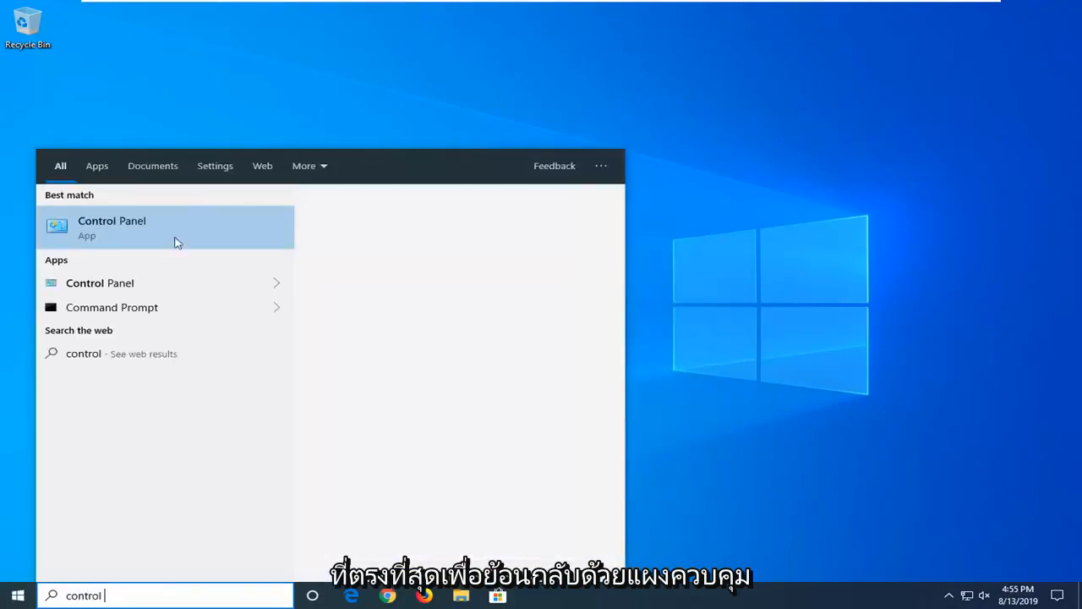
type(" panel")
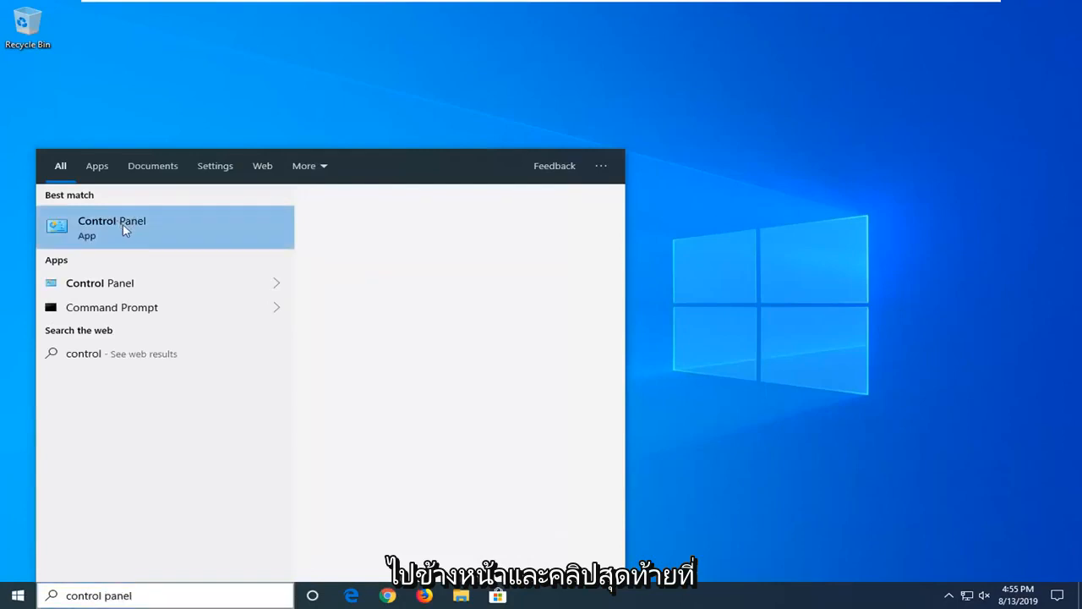
left_click(123, 229)
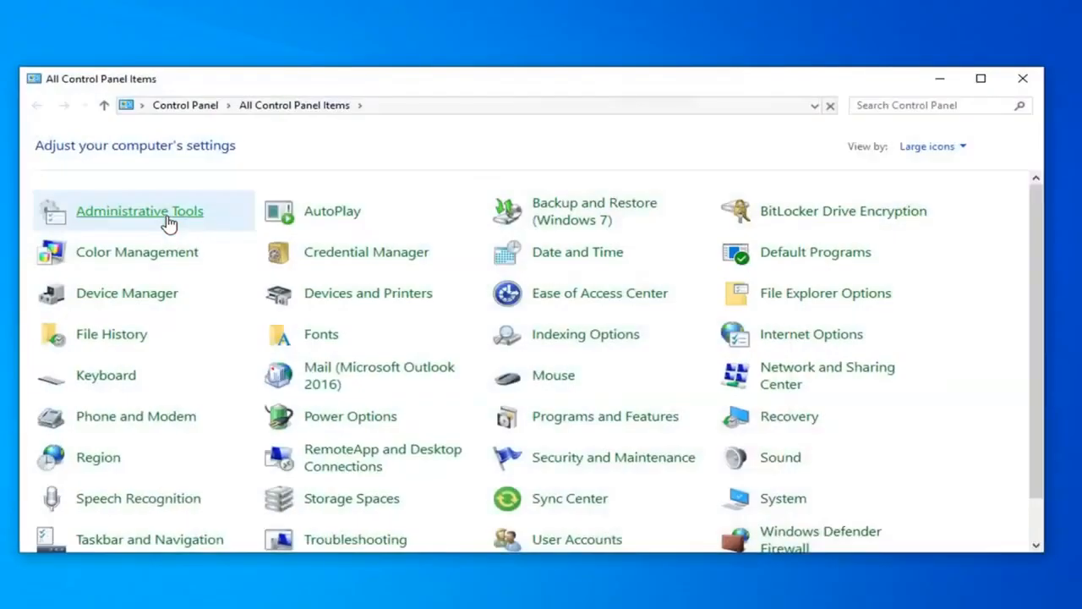
- Show the Control Panel items as large icons and open Devices and Printers
left_click(930, 150)
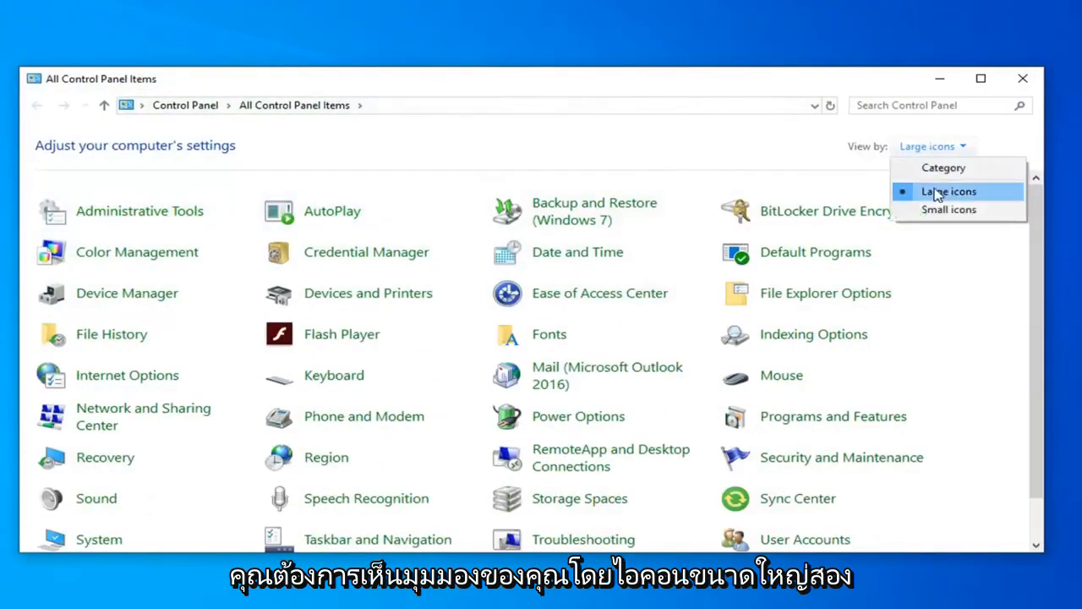
left_click(933, 191)
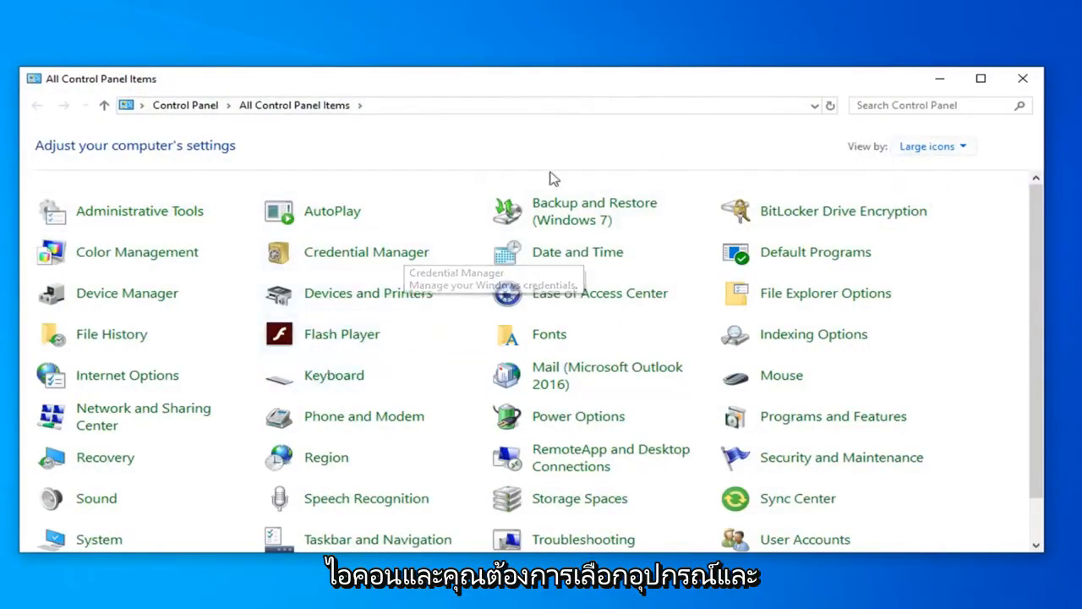
left_click(363, 300)
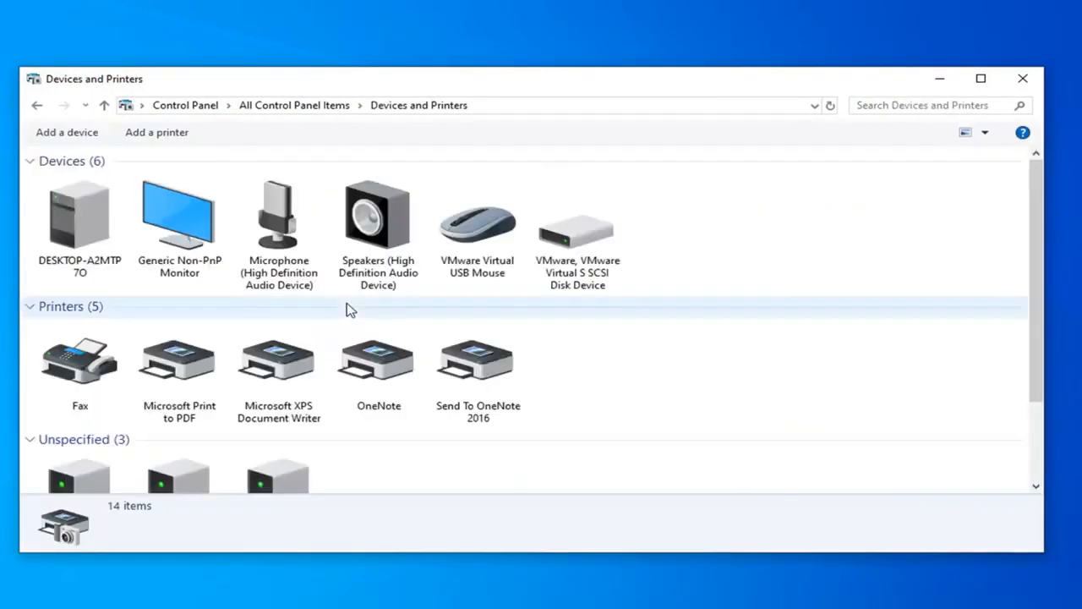
- Try to set Microsoft XPS Document Writer as the default printer, cancelling at the confirmation prompt
left_click(292, 372)
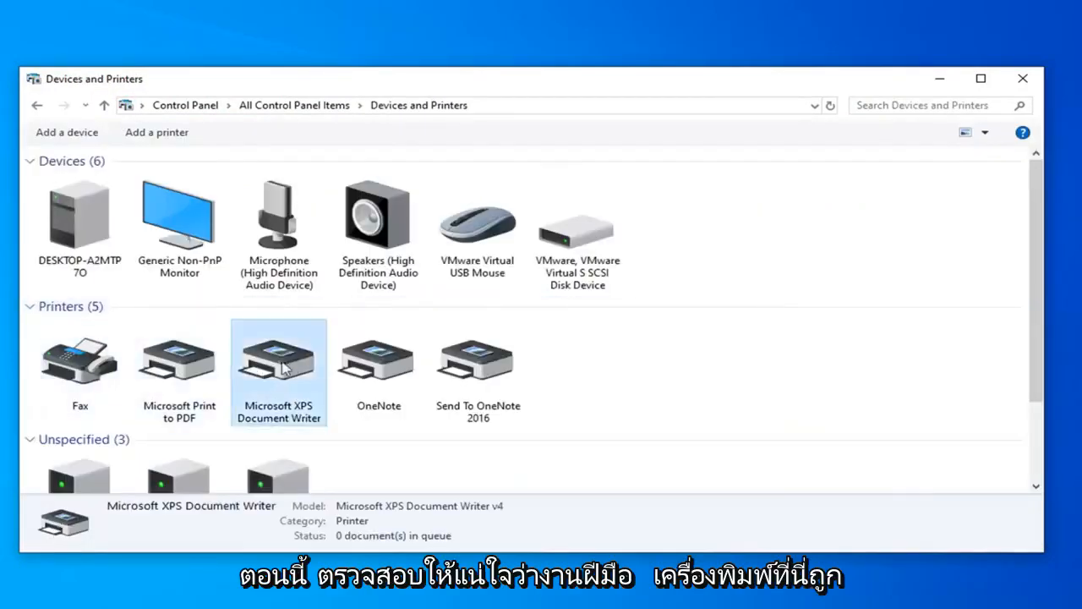
scroll(225, 364, "down", 2)
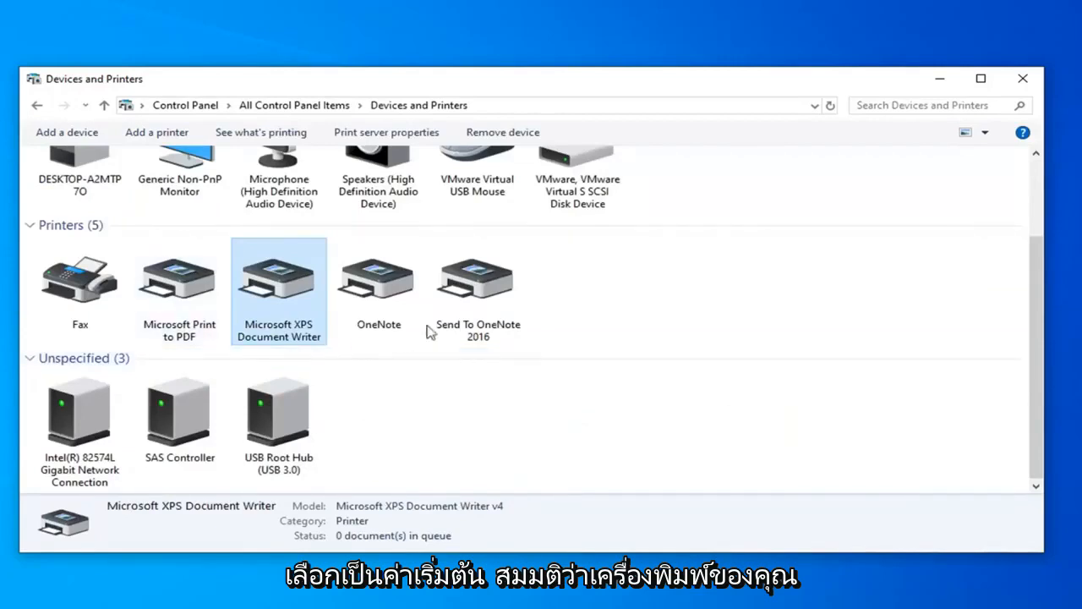
right_click(272, 286)
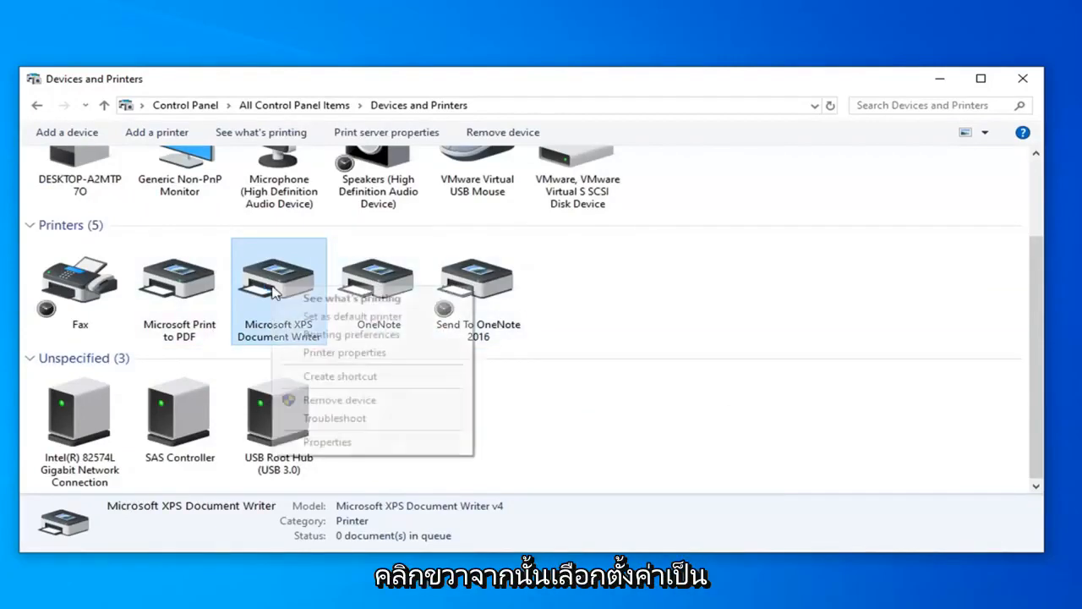
left_click(357, 316)
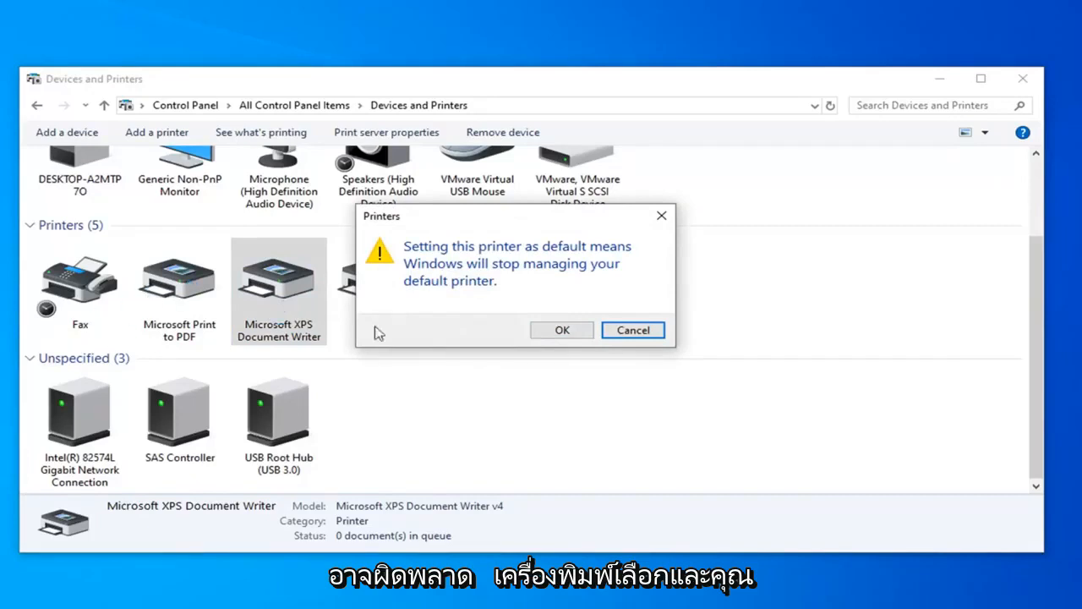
left_click_drag(465, 230, 659, 227)
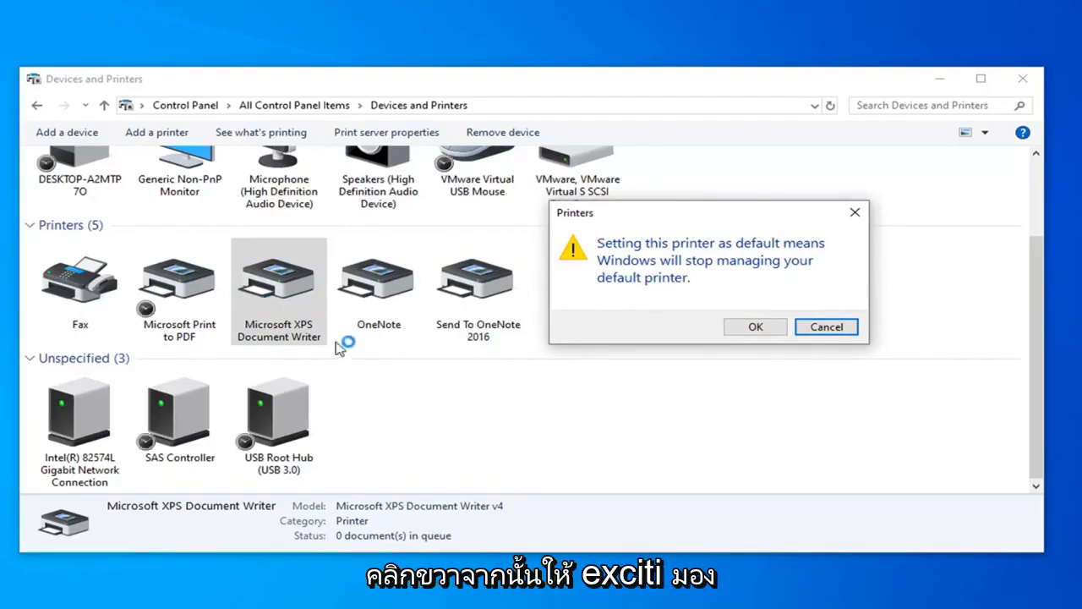
left_click(824, 328)
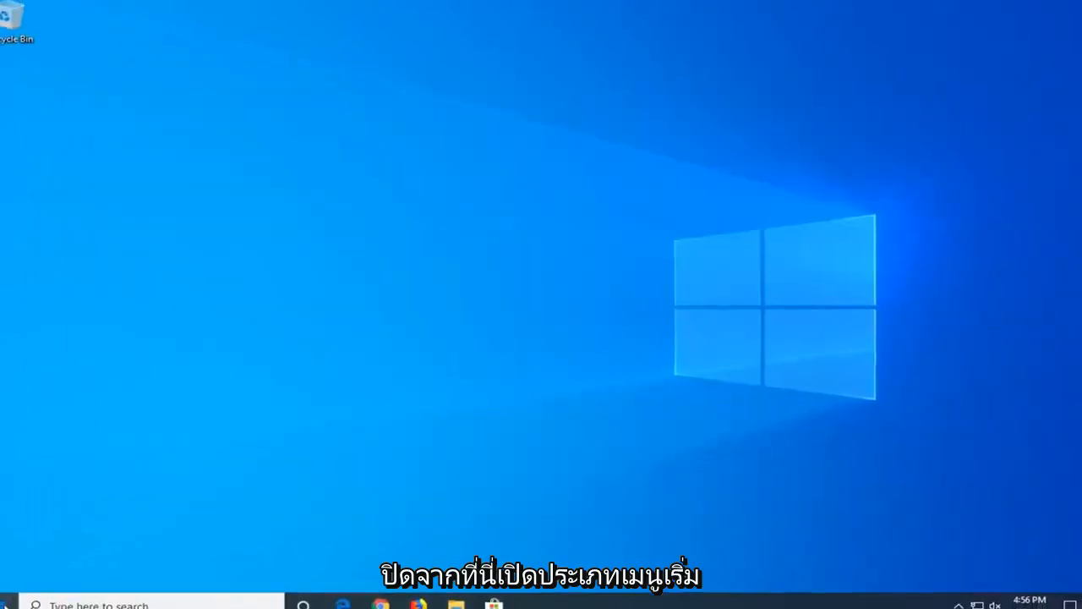
- Search Windows for "device manager" and open Device Manager
left_click(18, 596)
type("d")
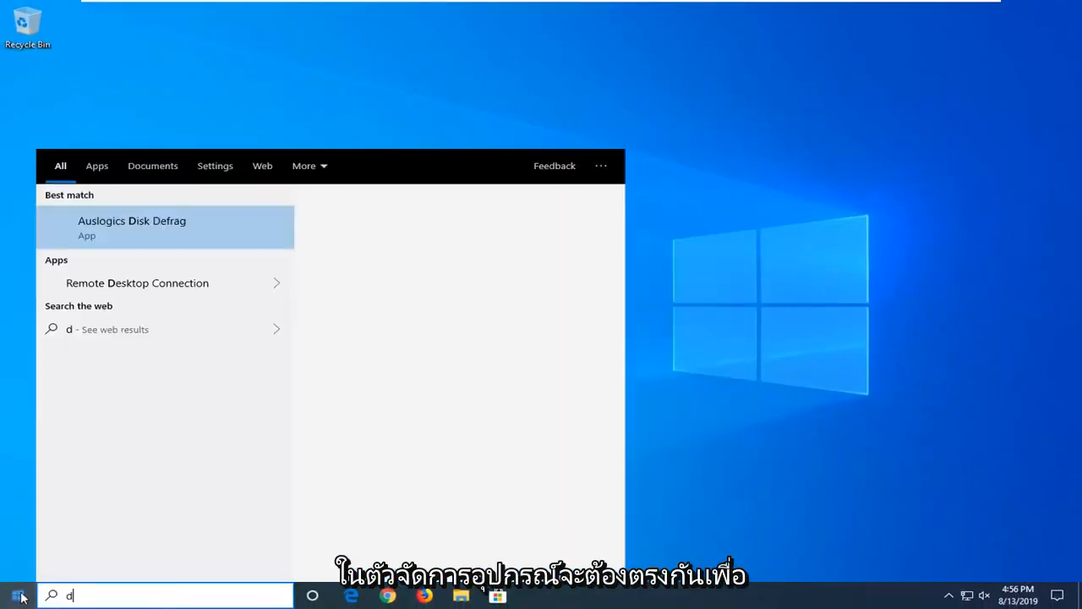
type("evice manager")
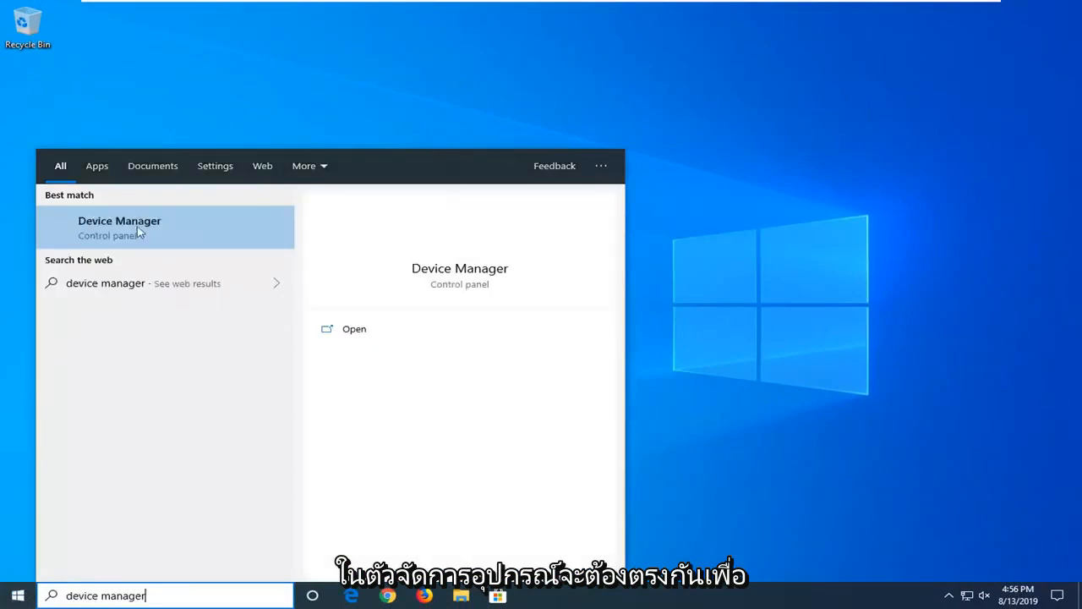
left_click(110, 228)
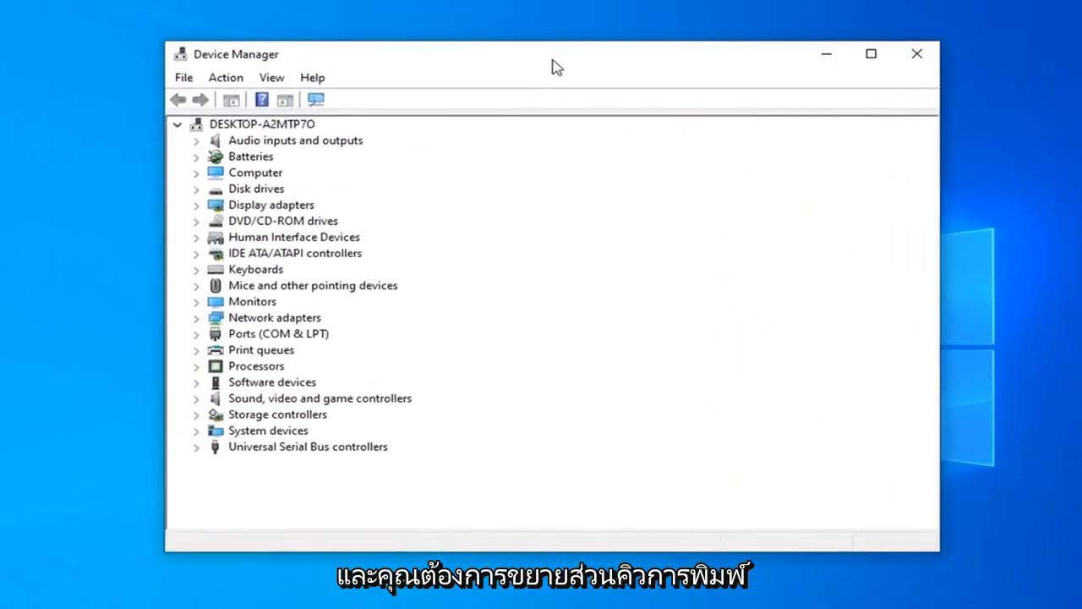
- Search automatically for an updated driver for Microsoft XPS Document Writer under Print queues, and close Device Manager
left_click(257, 351)
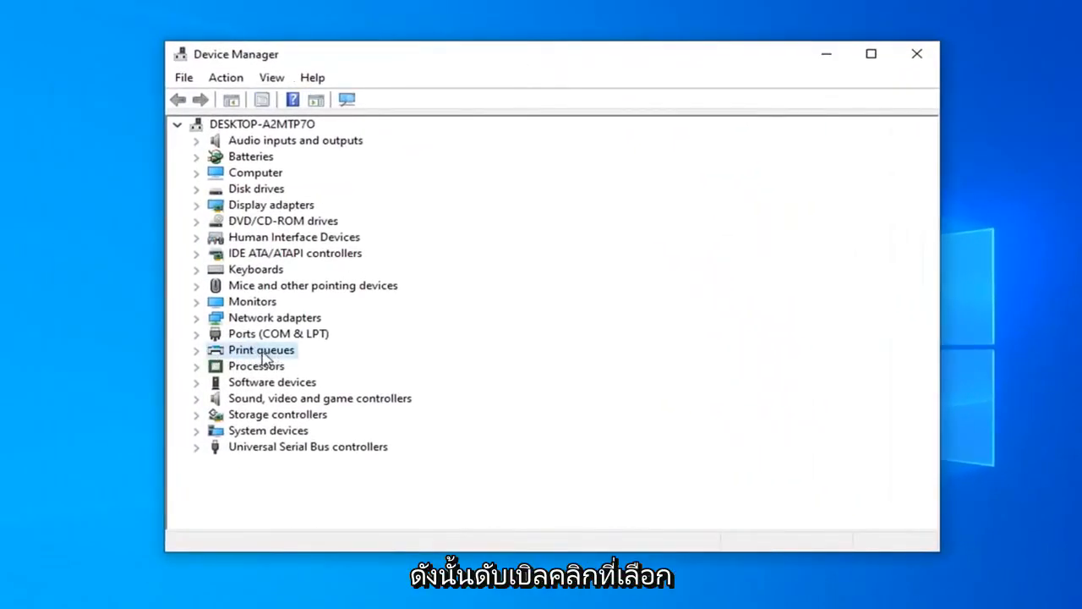
double_click(263, 352)
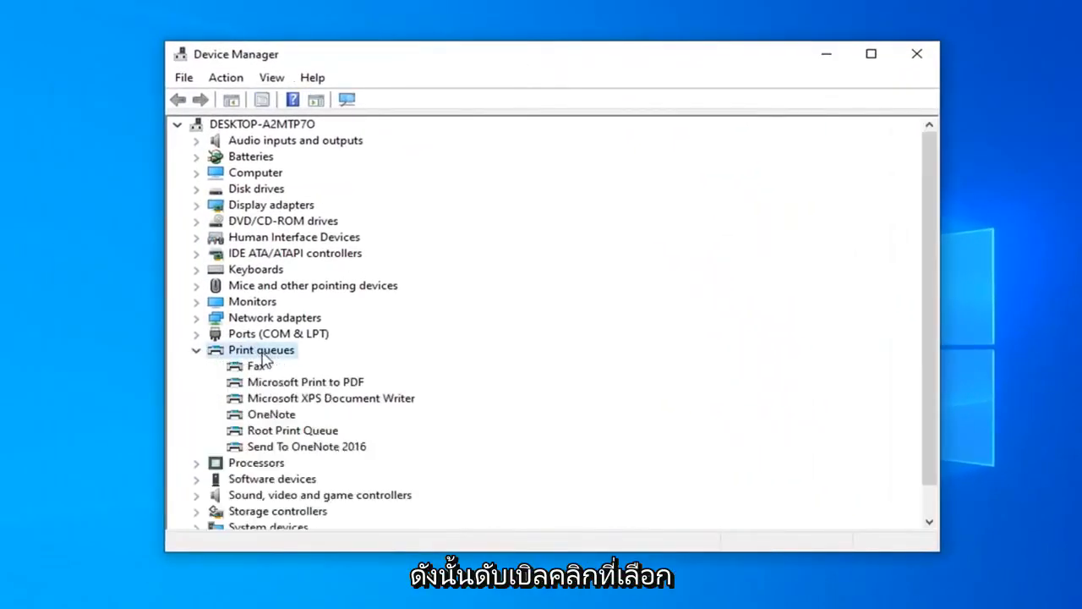
left_click(298, 386)
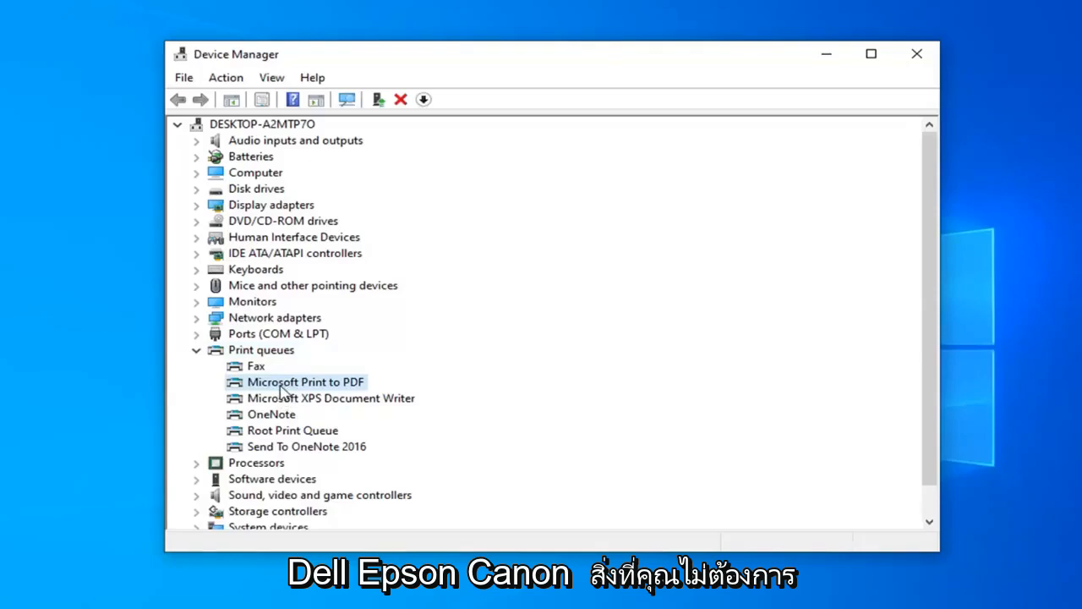
right_click(279, 397)
left_click(342, 409)
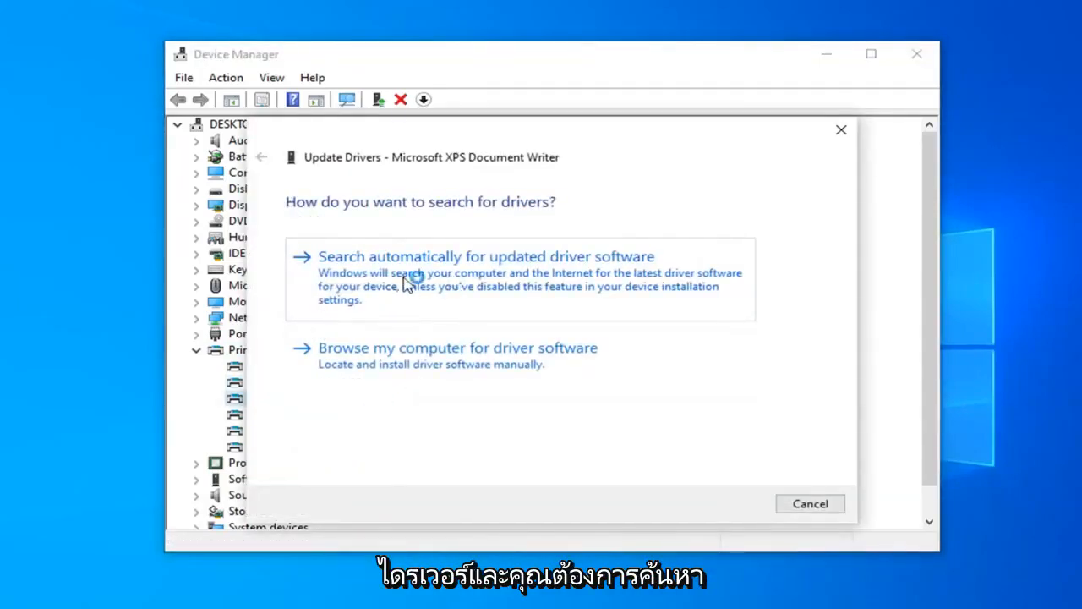
left_click(408, 284)
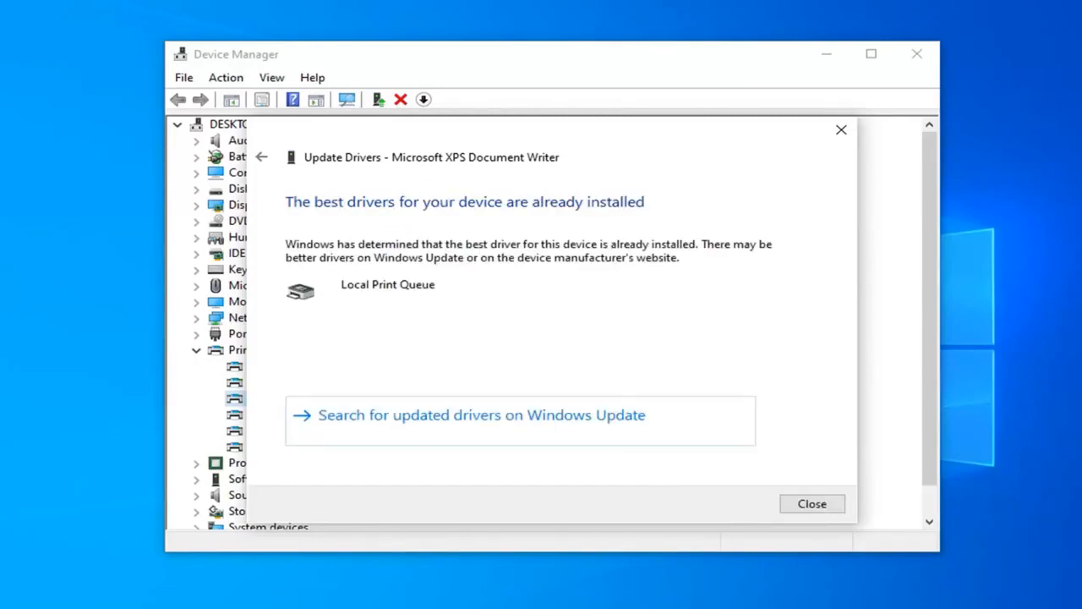
left_click(812, 503)
left_click(917, 54)
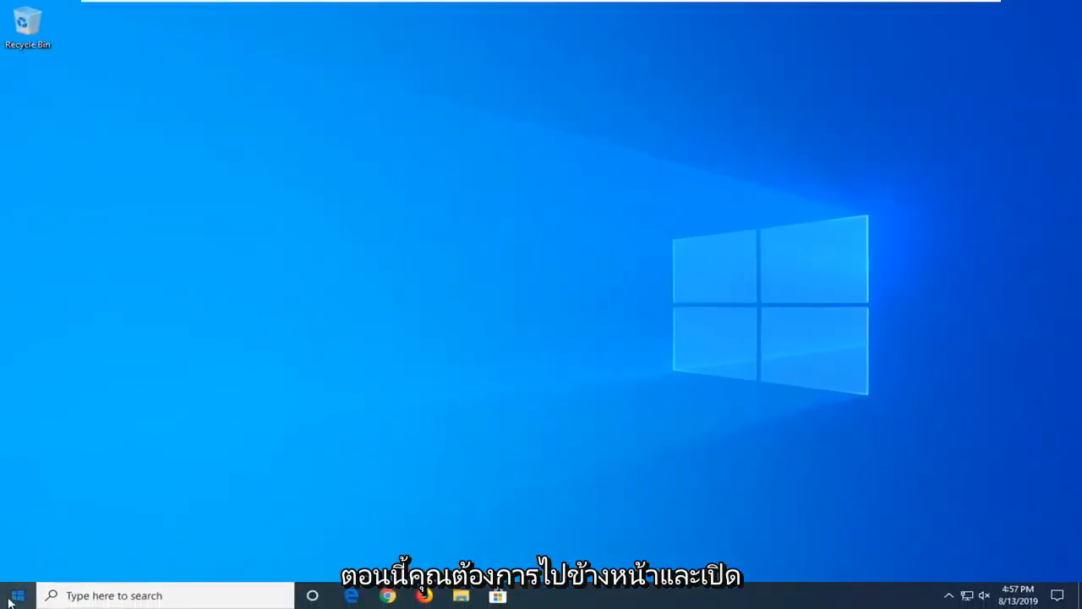
- Search Windows for "regedit" and open Registry Editor as administrator, allowing it to make changes to the device
left_click(12, 598)
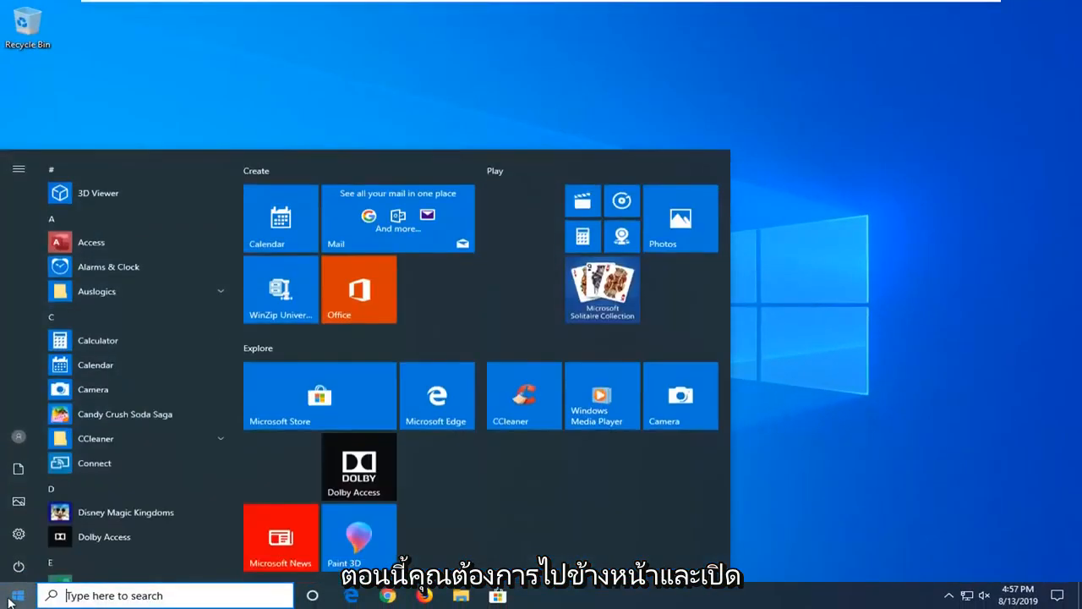
type("regedit")
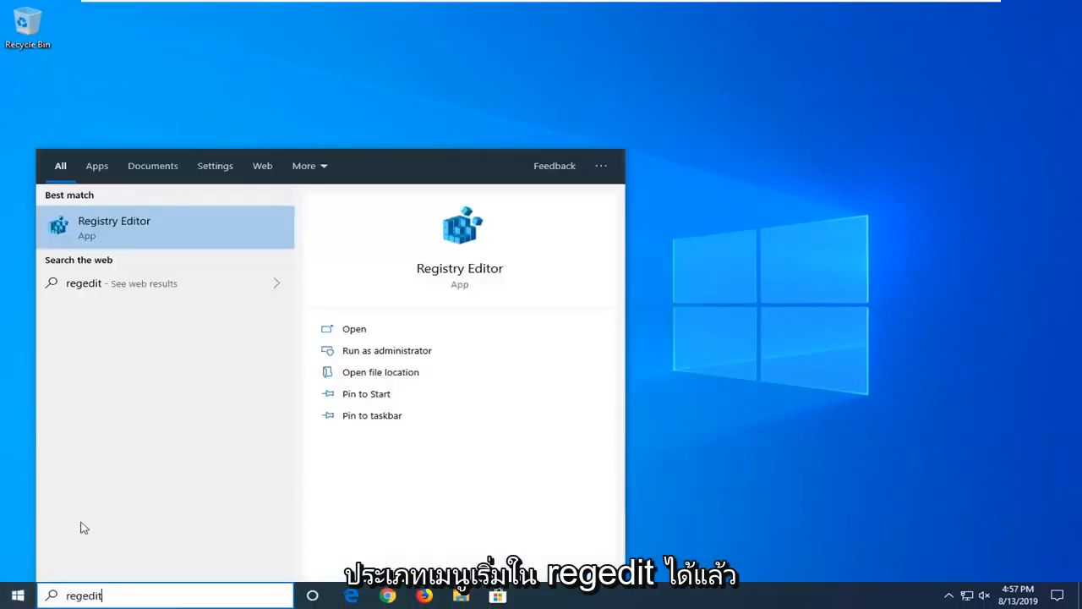
right_click(123, 236)
left_click(203, 242)
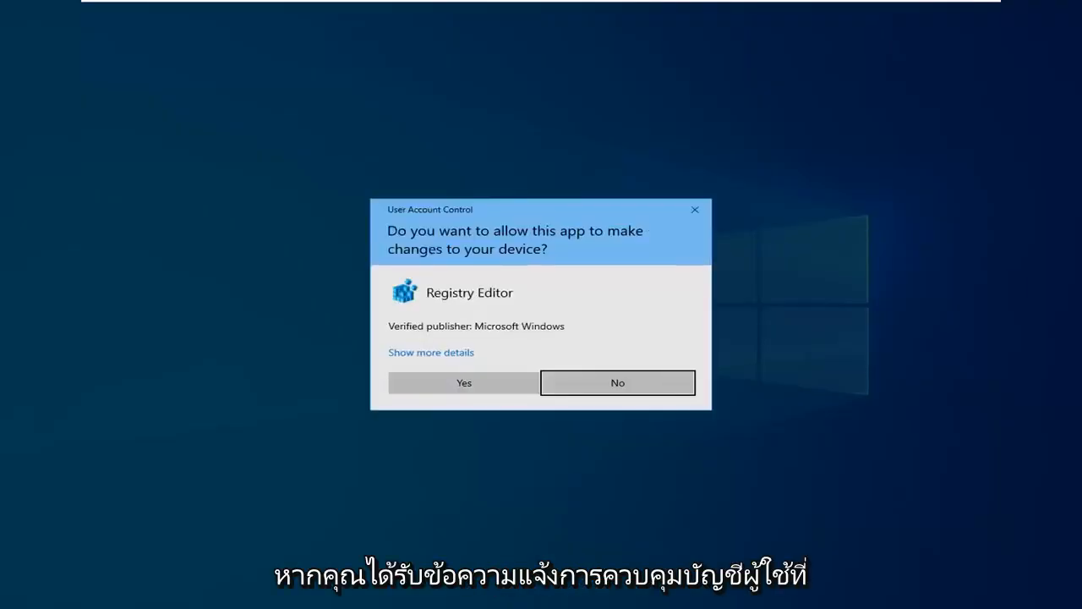
left_click(442, 385)
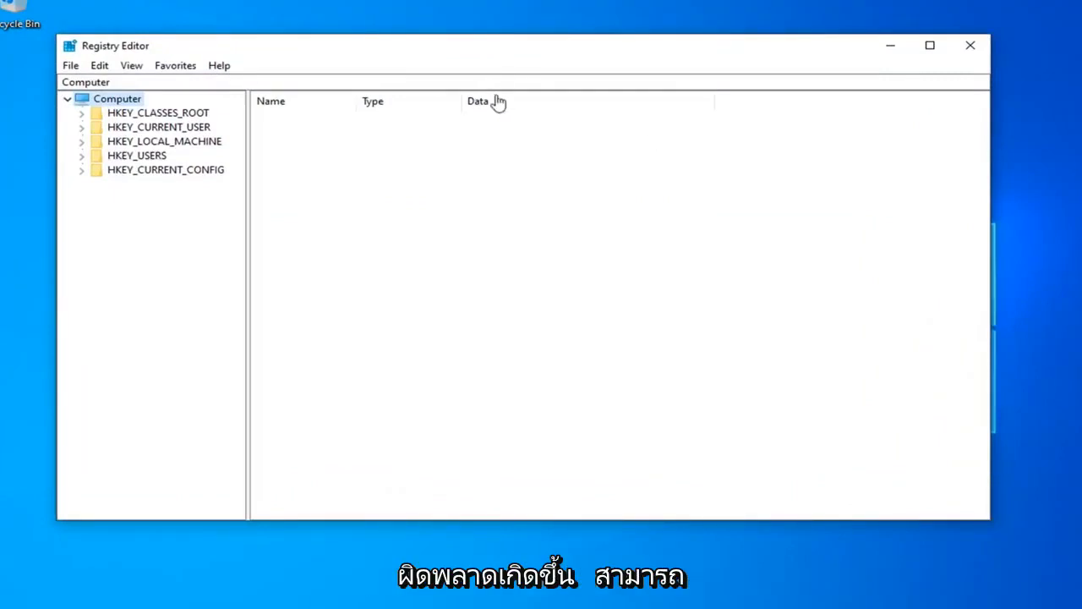
- Open the export dialog for backing up the entire registry and cancel it without saving a file
left_click_drag(478, 51, 572, 62)
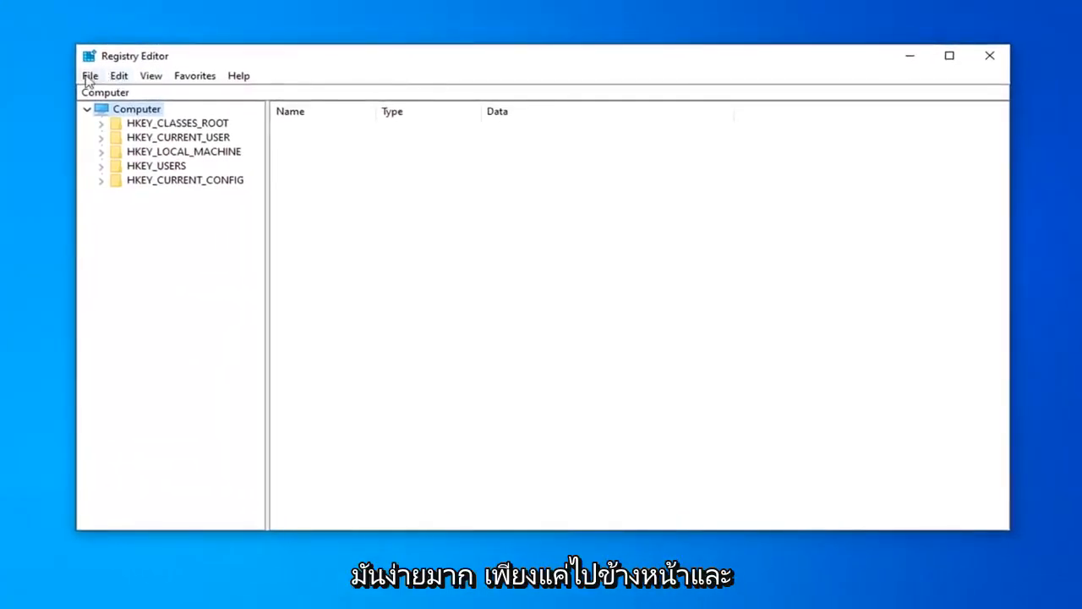
left_click(90, 78)
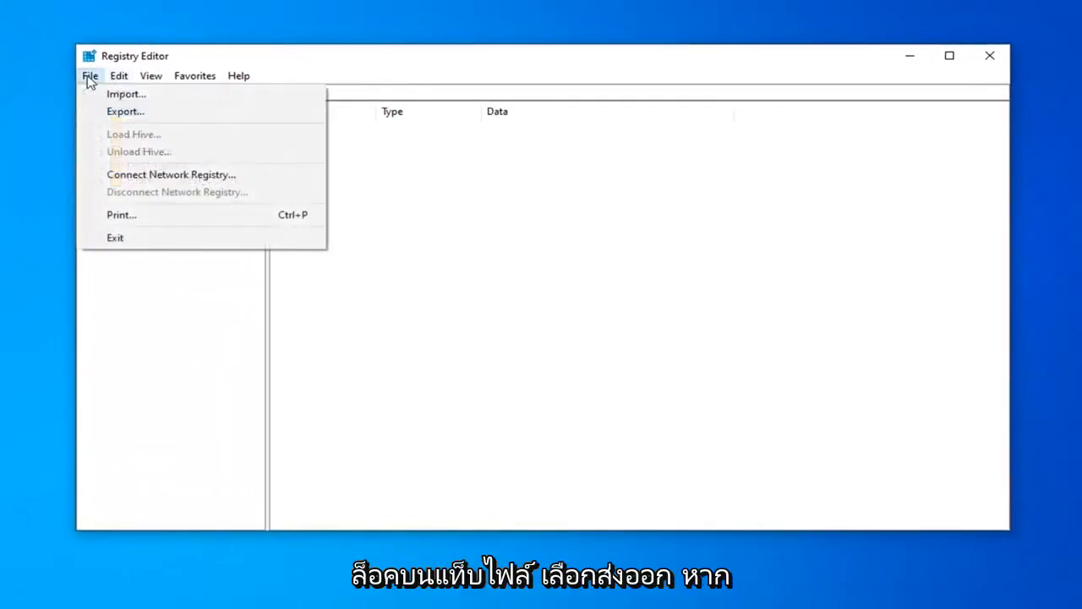
left_click(115, 113)
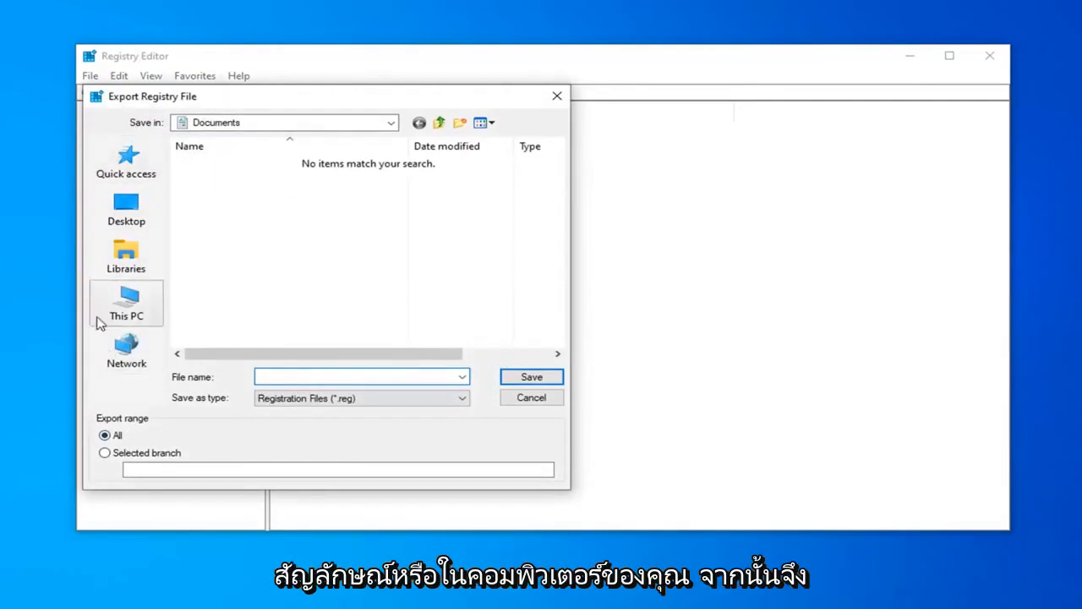
left_click(533, 398)
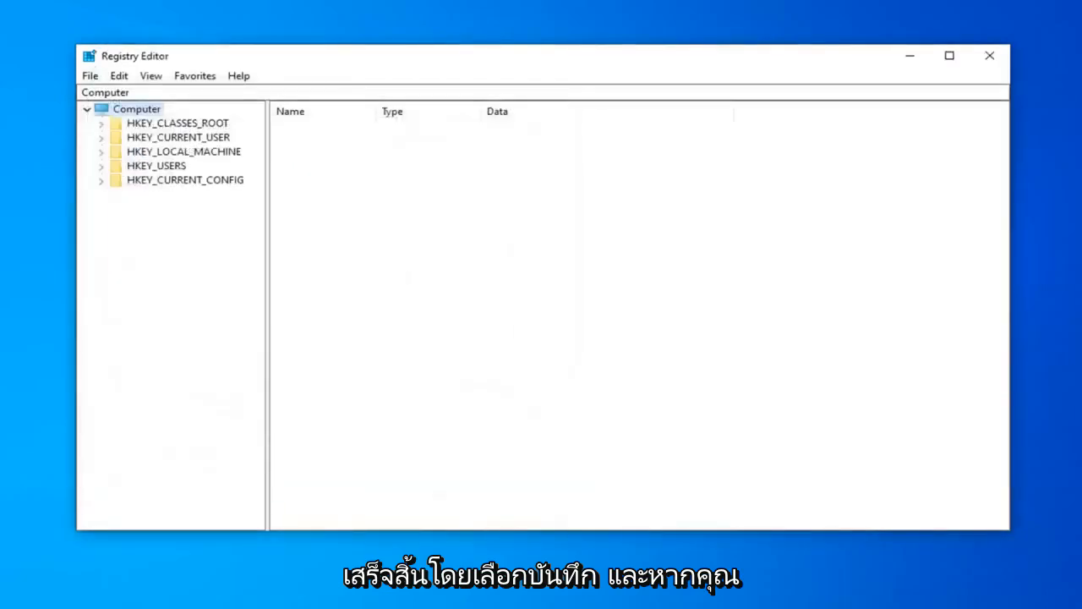
- Open the dialog for importing a registry file and dismiss it without choosing a file
left_click(88, 78)
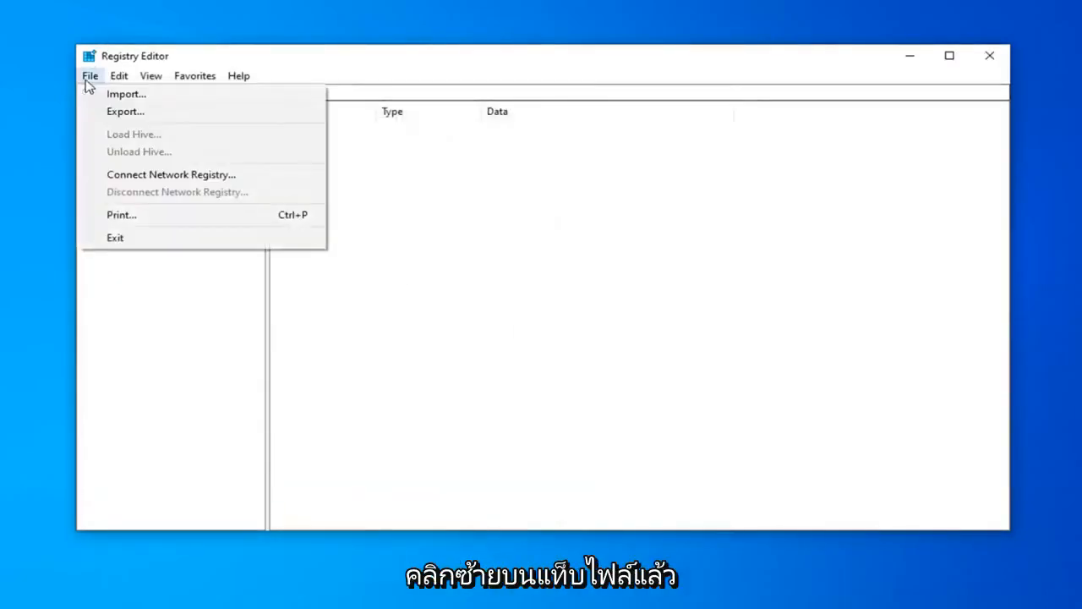
left_click(111, 94)
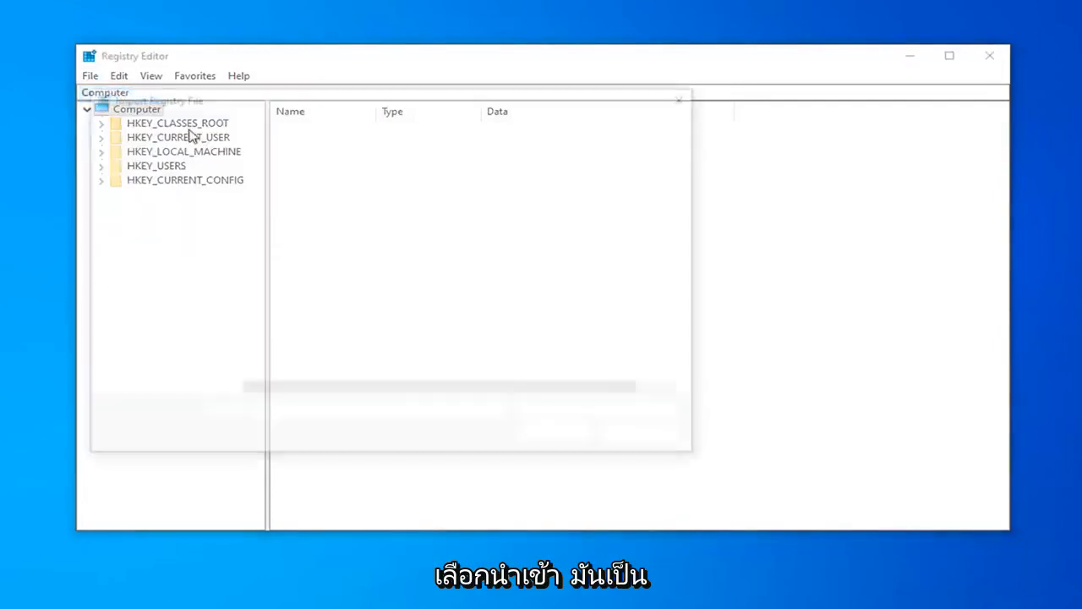
left_click(689, 97)
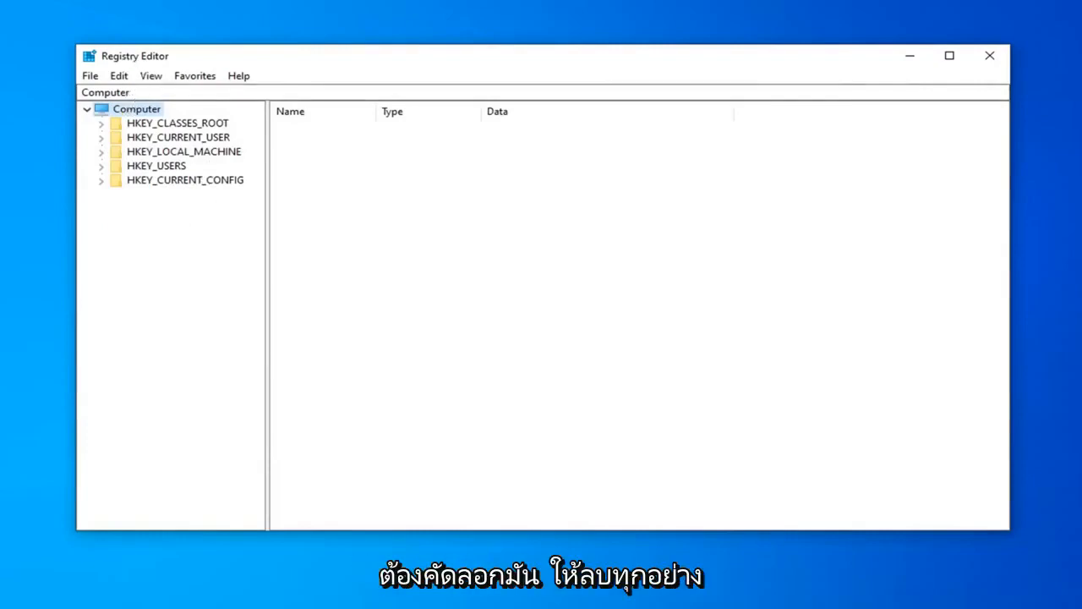
- Replace the registry address to go to Computer\HKEY_LOCAL_MACHINE\SYSTEM\CurrentControlSet\Control\Print\Environments\Windows x64\Print Processors
left_click(95, 92)
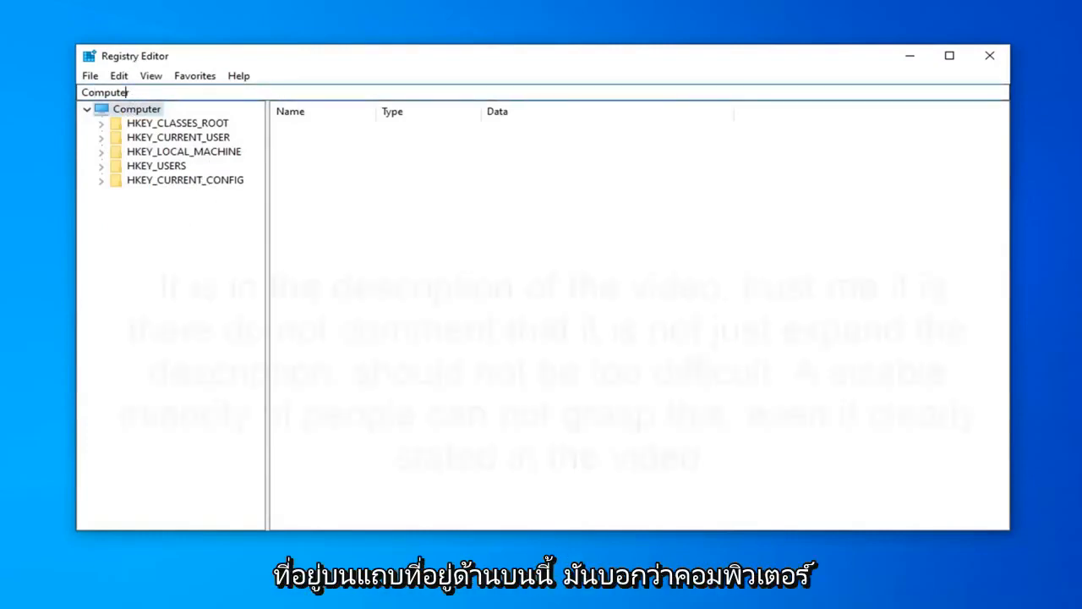
double_click(127, 92)
key("BackSpace")
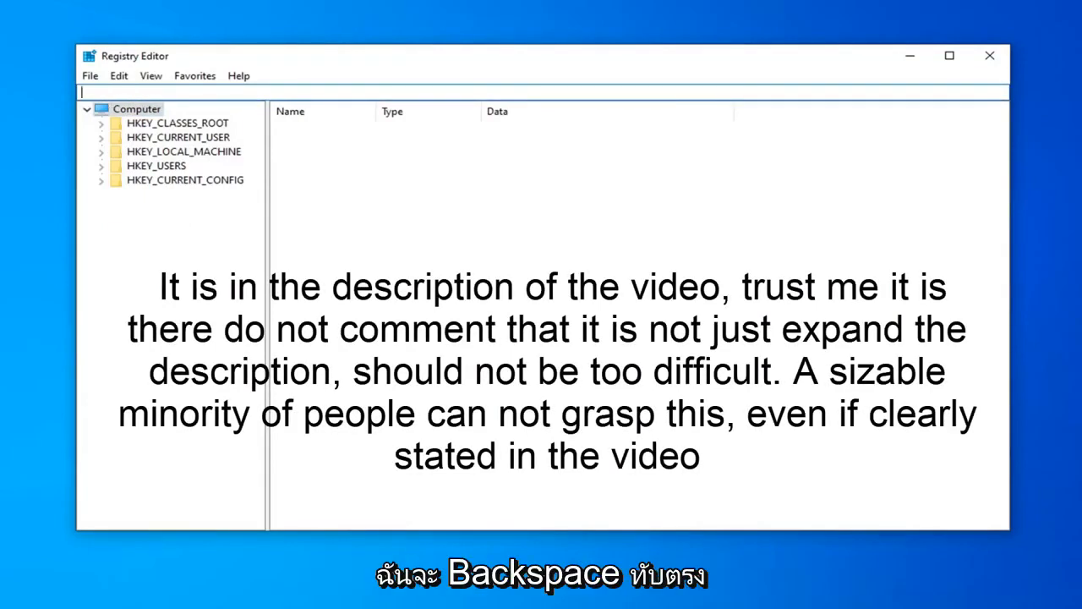
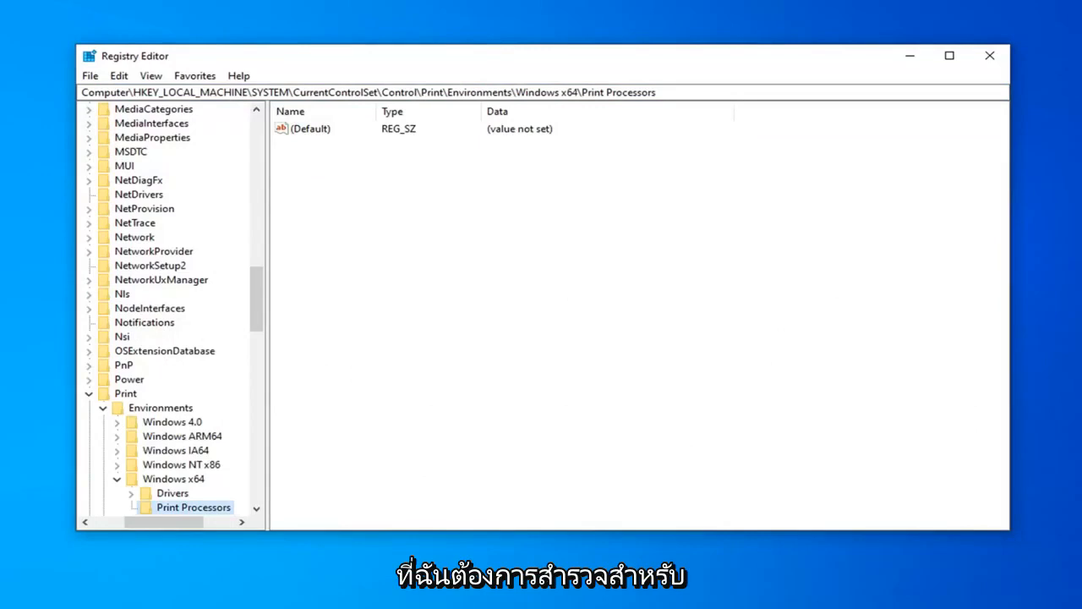
- Expand the Print Processors key under Windows x64 and rename its winprint subkey to winprint.old
scroll(234, 481, "down", 2)
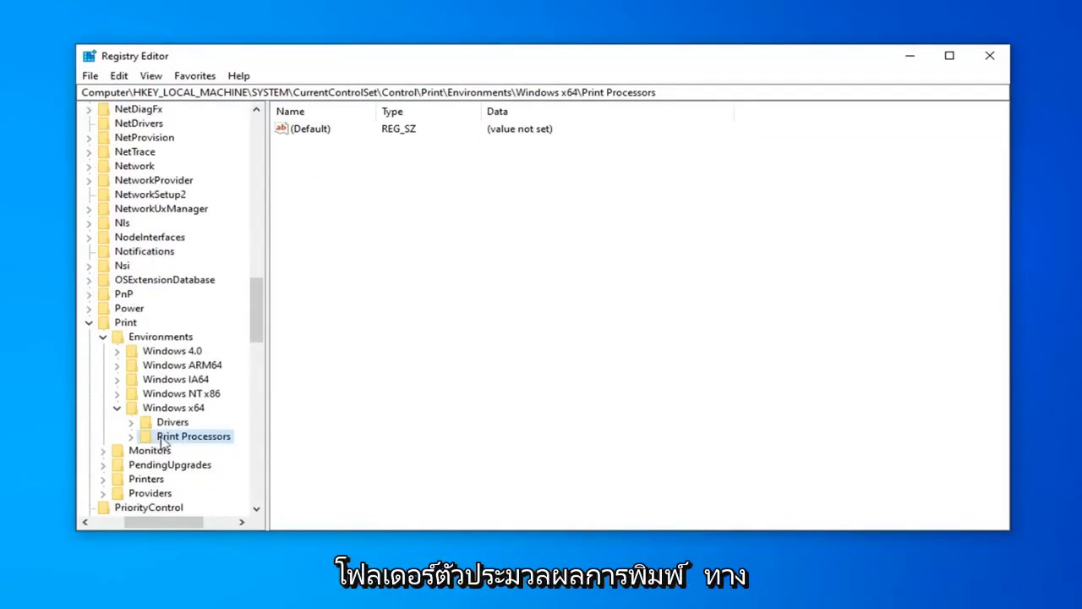
double_click(166, 444)
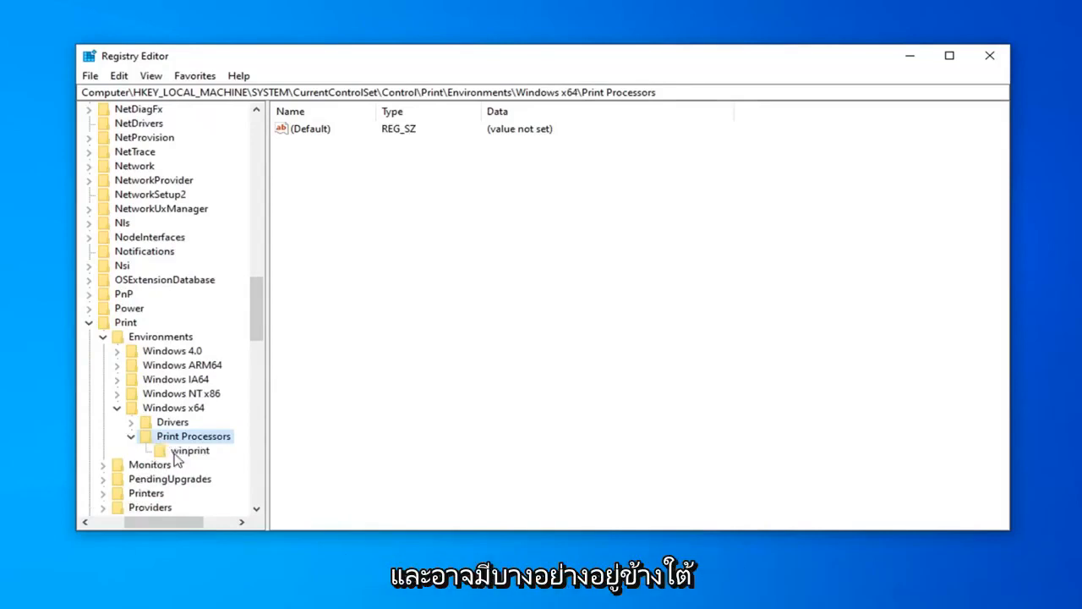
left_click(194, 453)
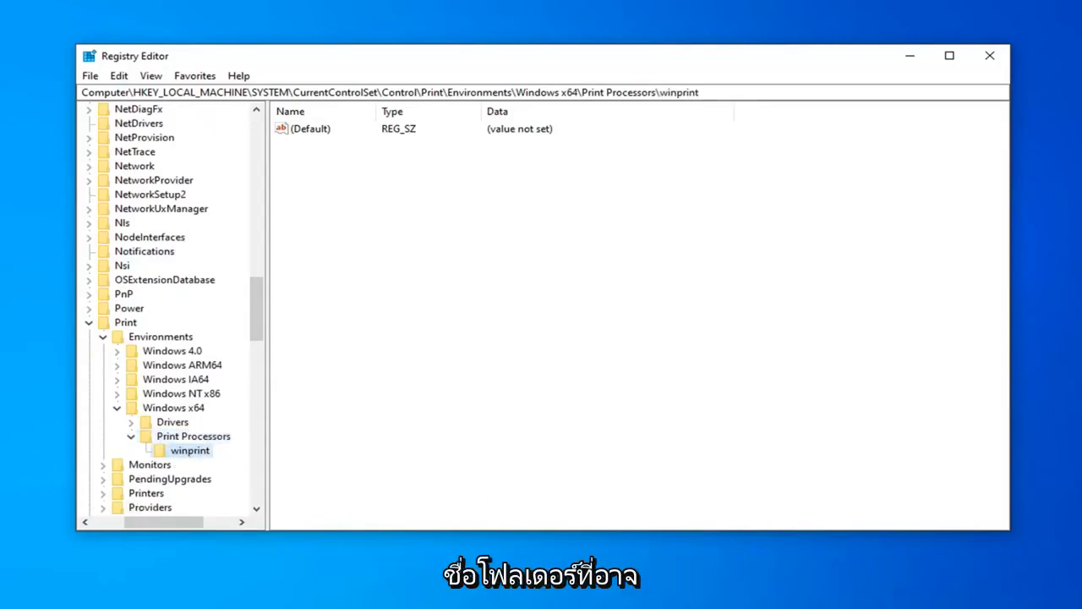
right_click(180, 454)
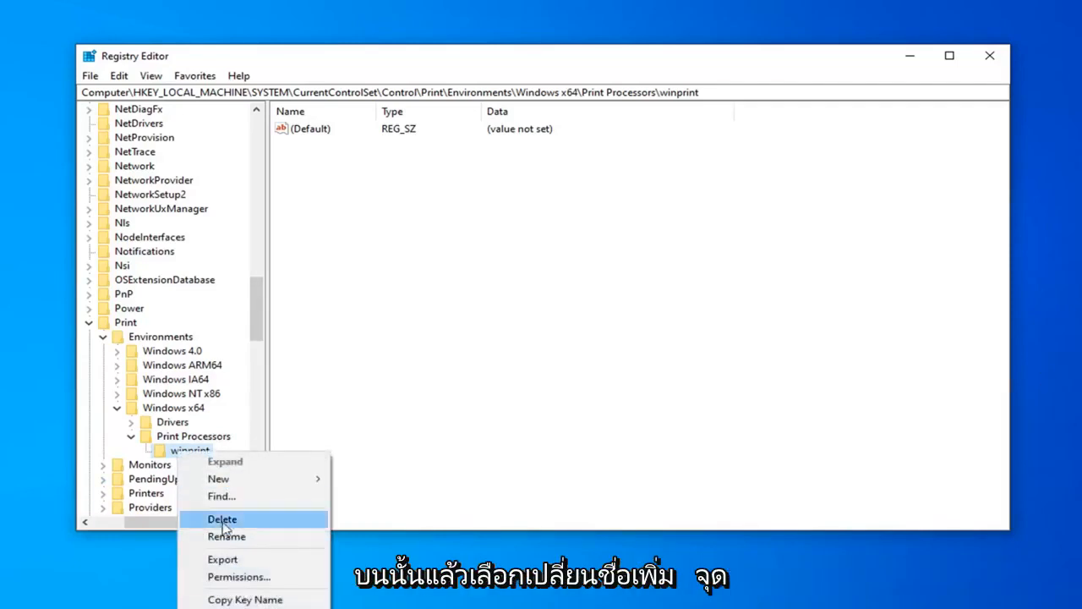
left_click(230, 537)
left_click(212, 451)
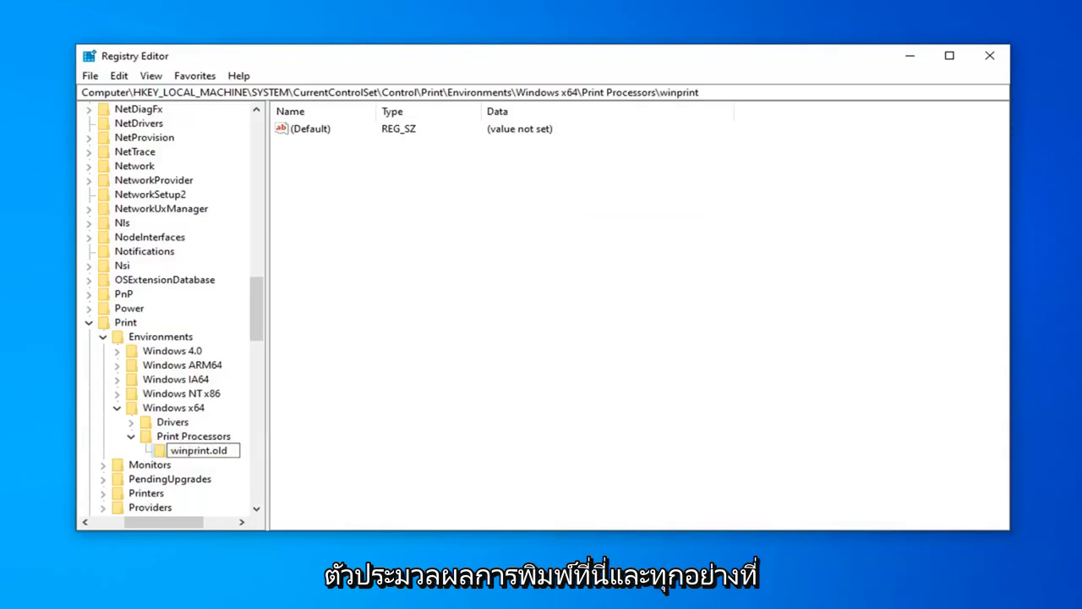
left_click(132, 438)
left_click(132, 438)
left_click(155, 451)
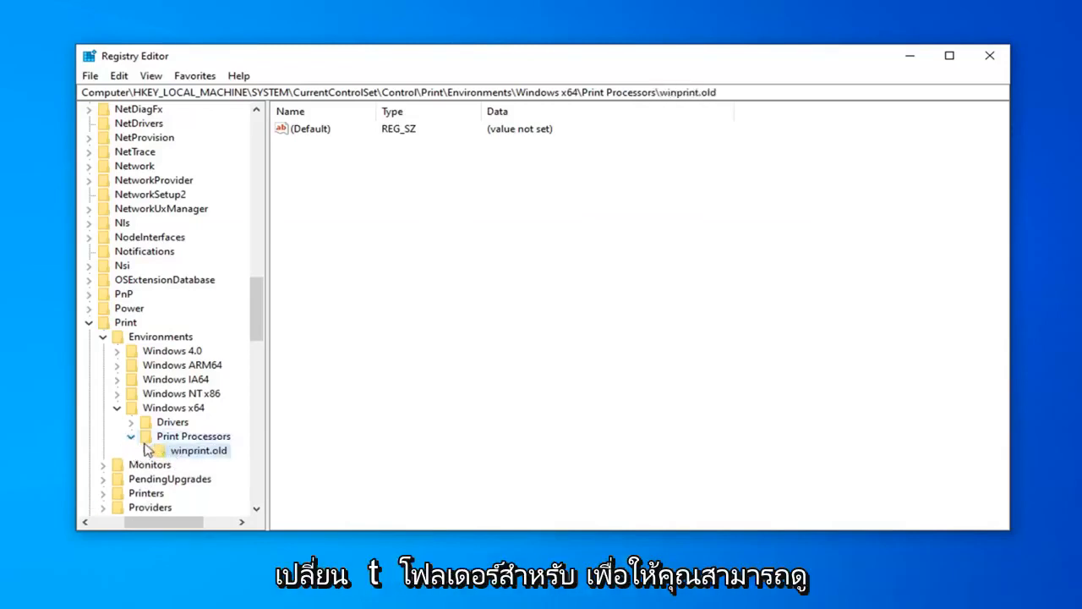
left_click(131, 437)
left_click(131, 437)
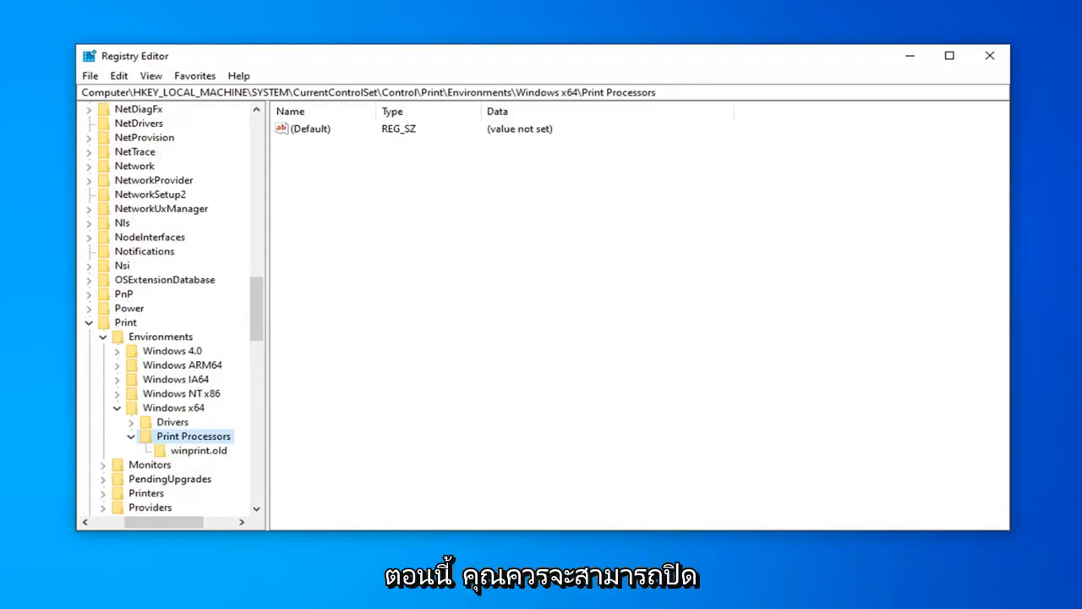
- Collapse the expanded Print, CurrentControlSet, SYSTEM and HKEY_LOCAL_MACHINE keys in the registry tree and close Registry Editor
left_click(88, 322)
scroll(88, 326, "up", 20)
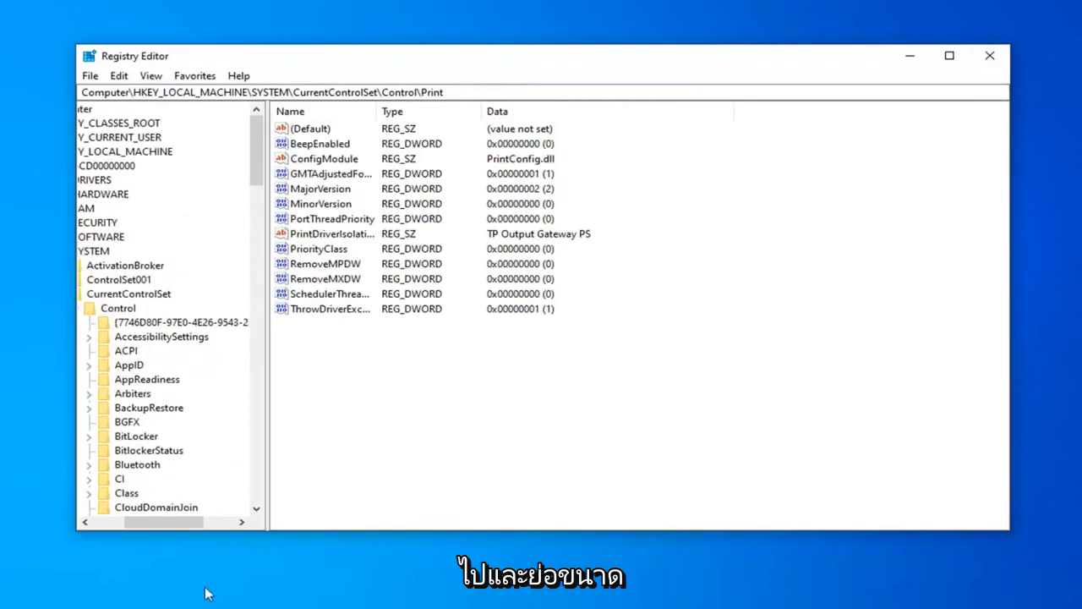
left_click_drag(163, 522, 133, 522)
left_click(130, 293)
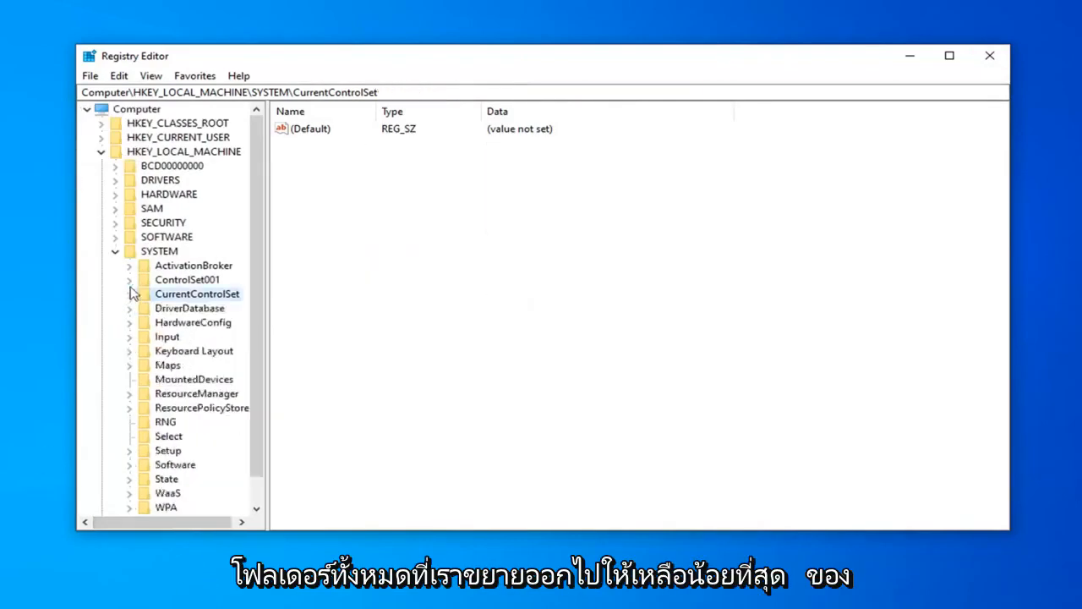
left_click(115, 251)
left_click(101, 152)
left_click(989, 55)
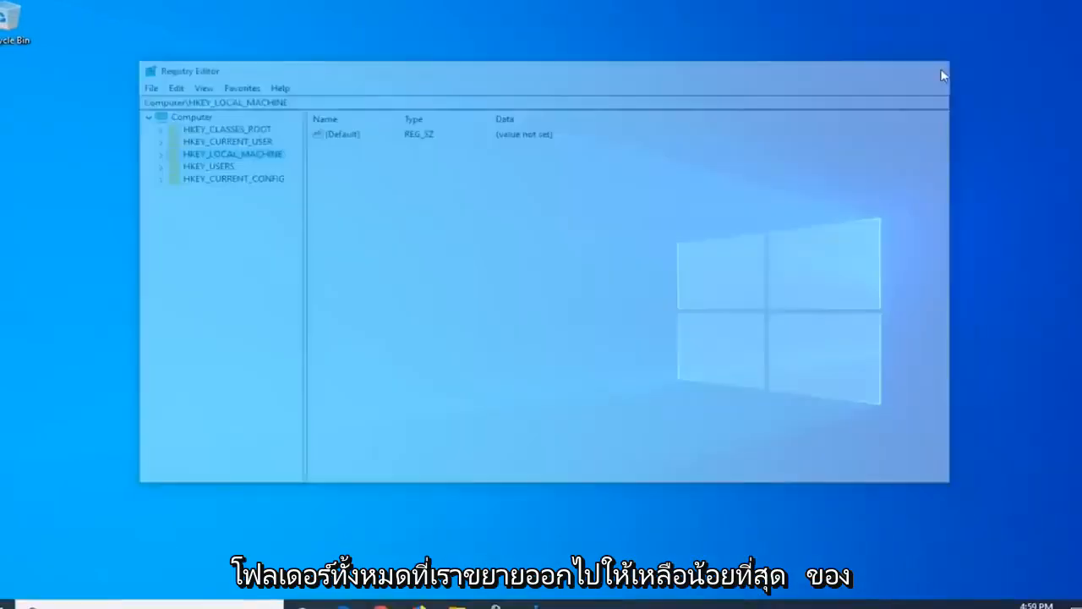
- Search Windows for "services" and open the Services app
left_click(17, 595)
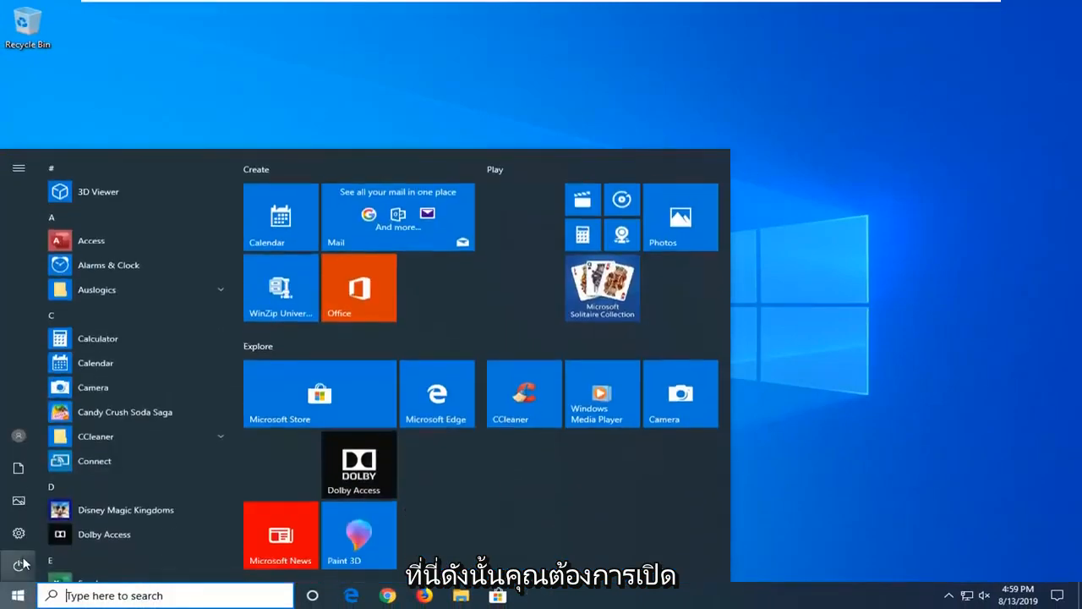
type("services")
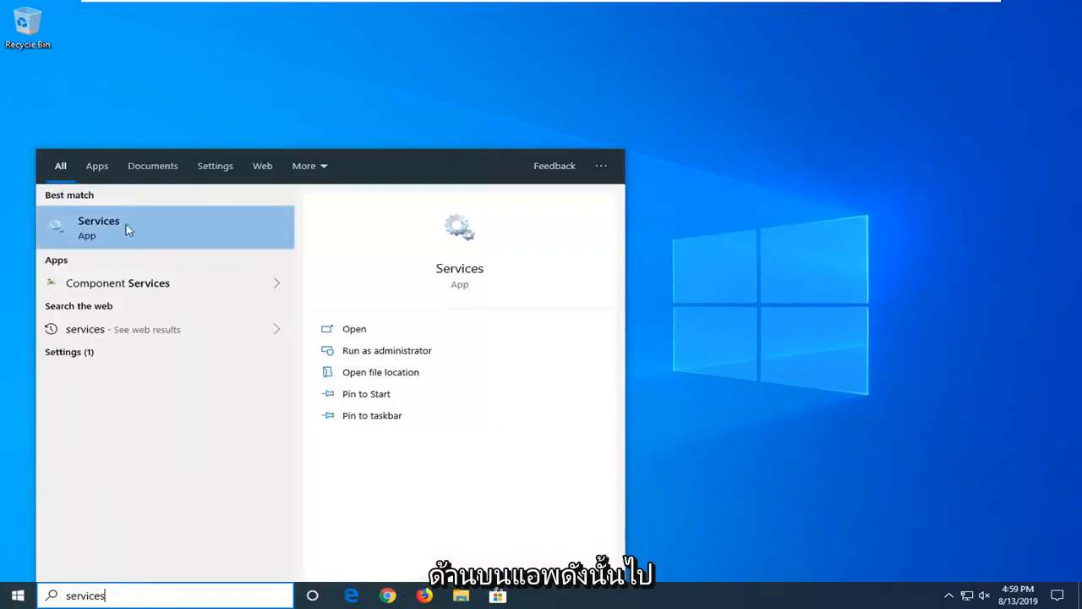
left_click(115, 229)
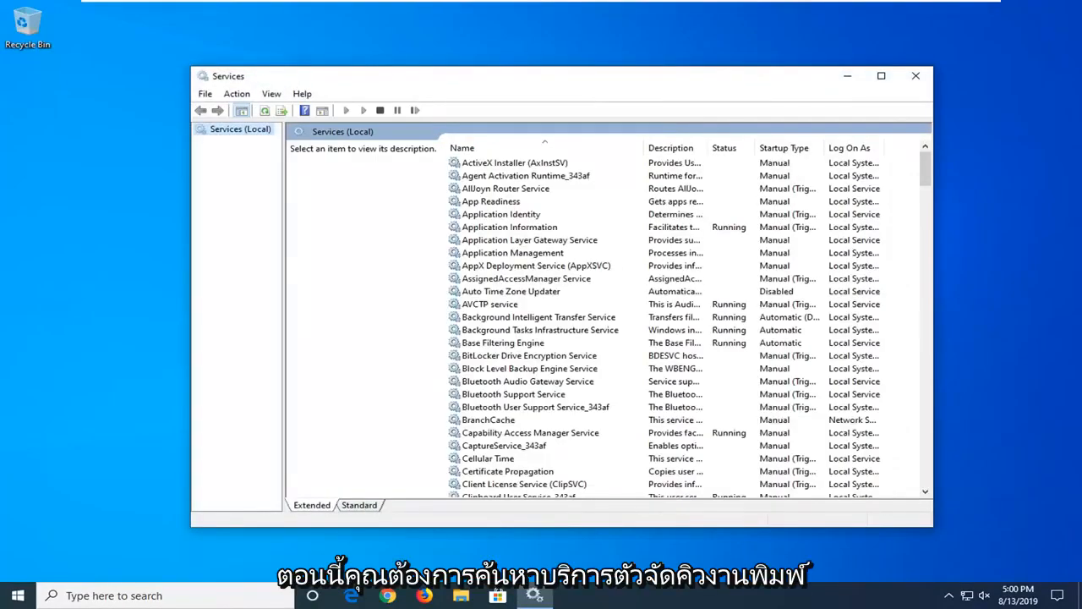
- Restart the Print Spooler service and close the Services window
scroll(511, 386, "down", 20)
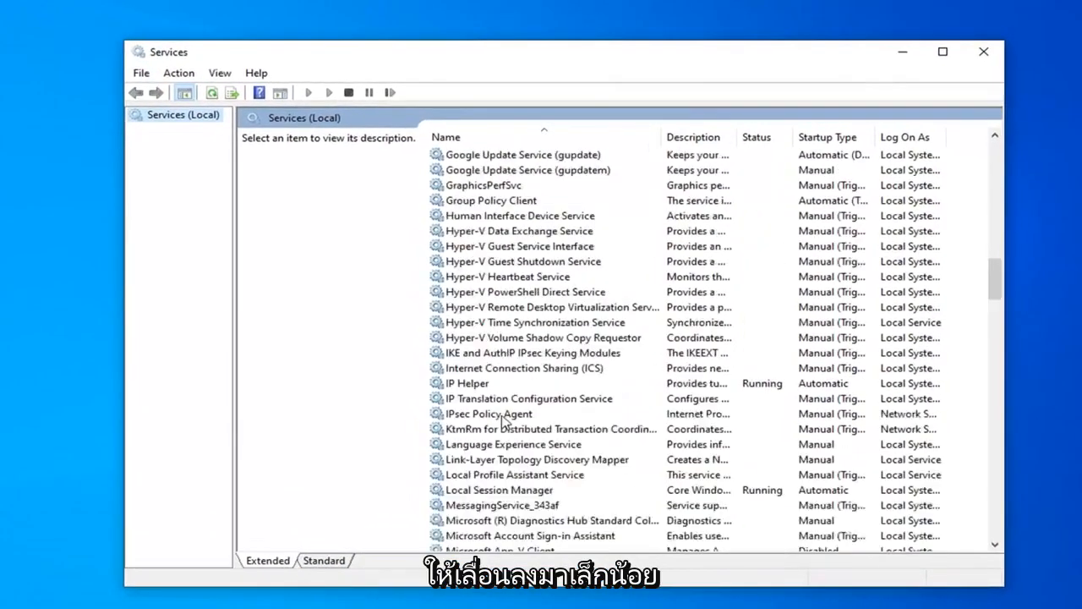
scroll(508, 416, "down", 17)
left_click(474, 371)
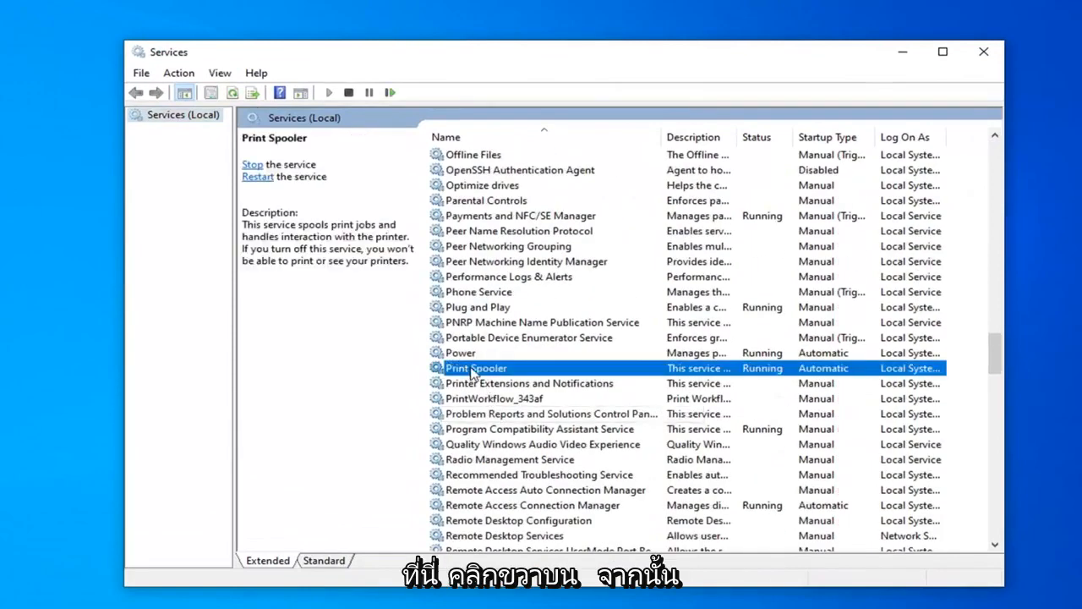
right_click(472, 372)
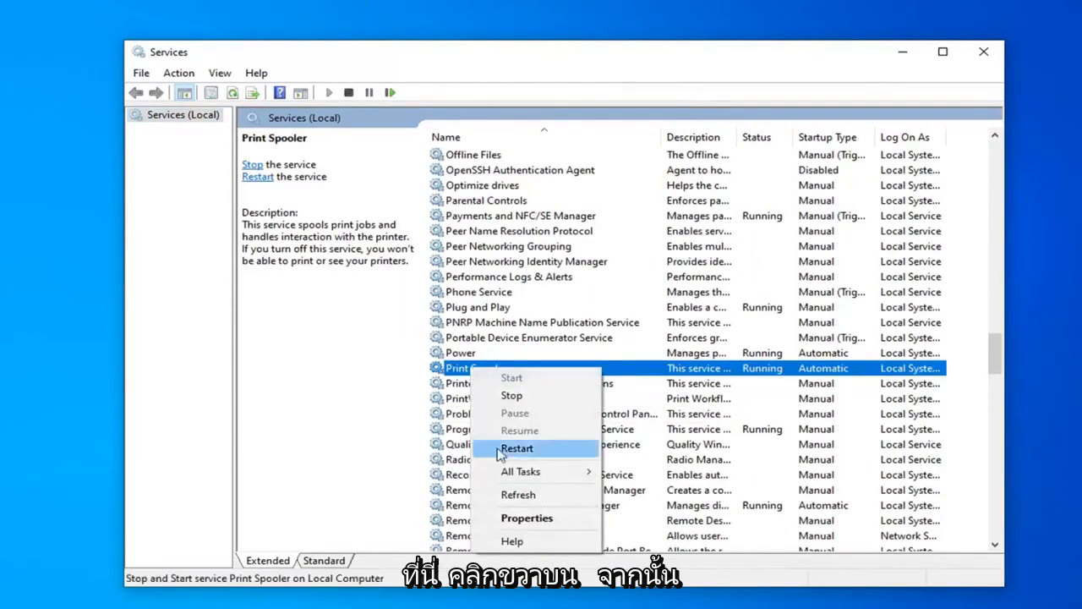
left_click(518, 449)
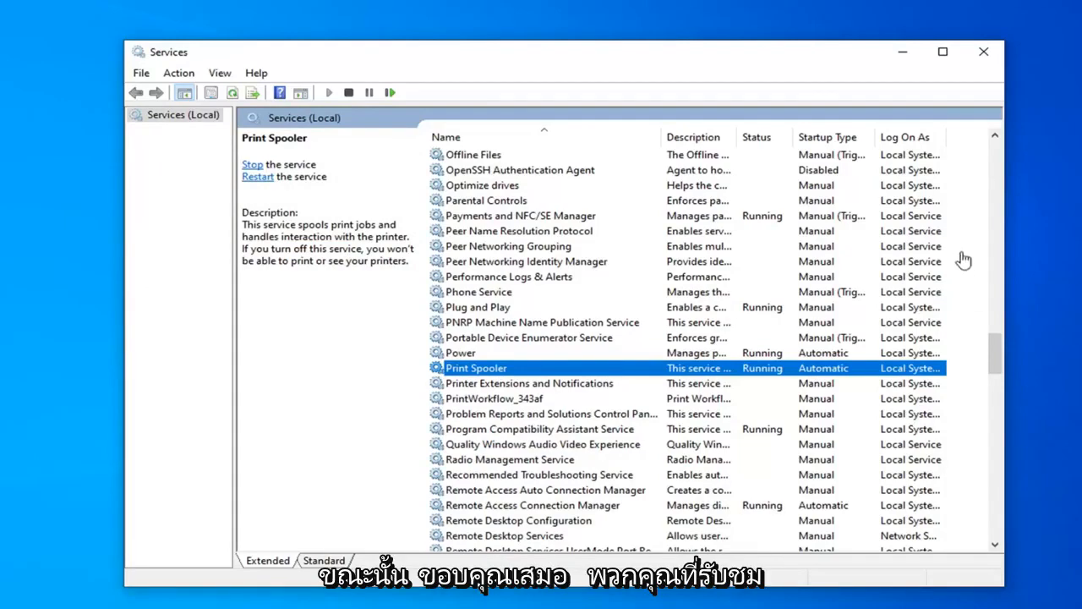
left_click(983, 51)
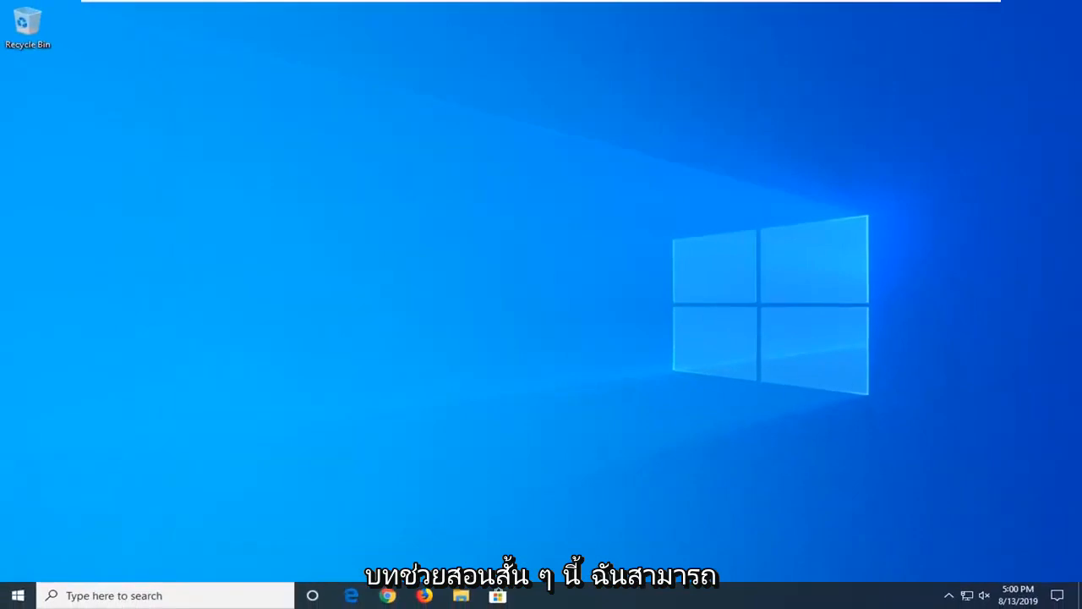